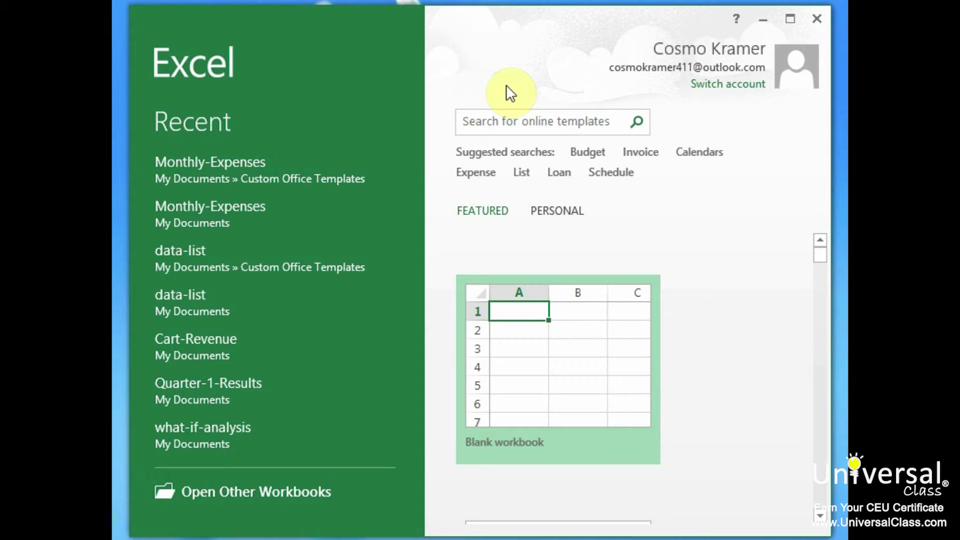
# Open the Cart-Revenue workbook from the Recent list and show the Review tab.
pyautogui.click(227, 345)
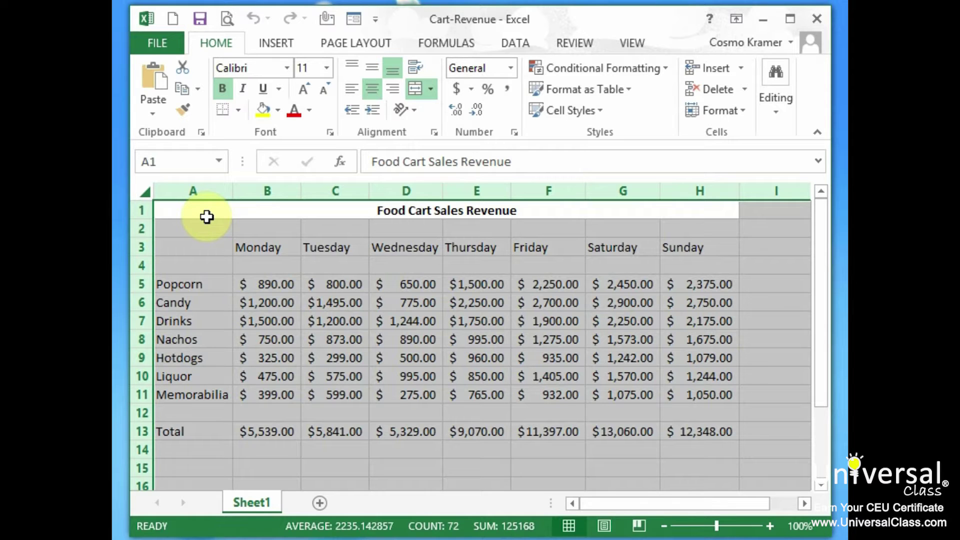
pyautogui.click(575, 44)
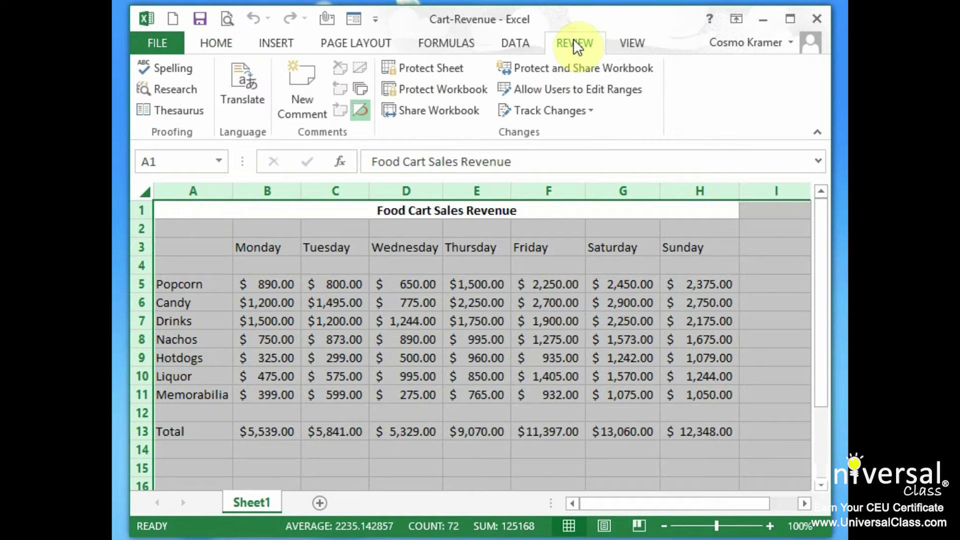
# Protect Sheet1 with a password, entering it twice to confirm.
pyautogui.click(454, 68)
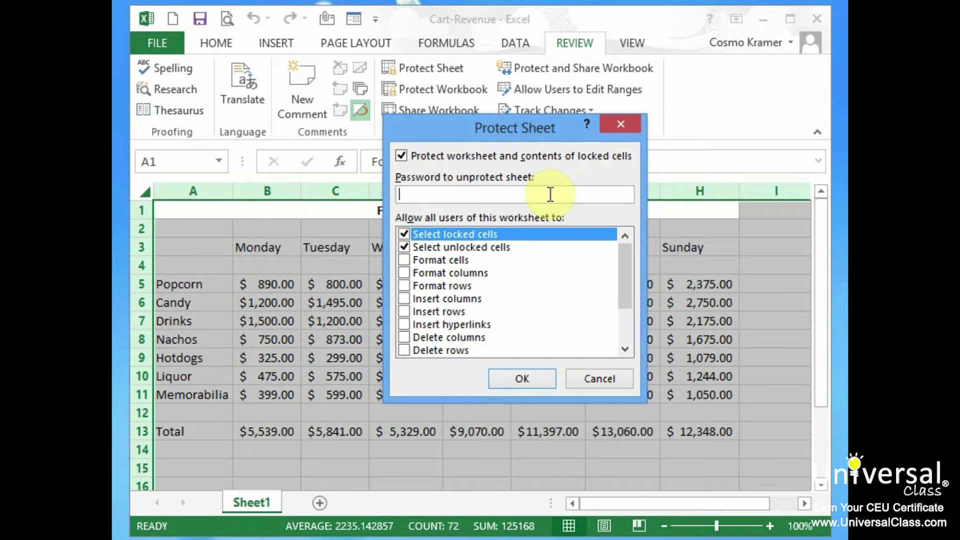
pyautogui.write('password')
pyautogui.click(522, 379)
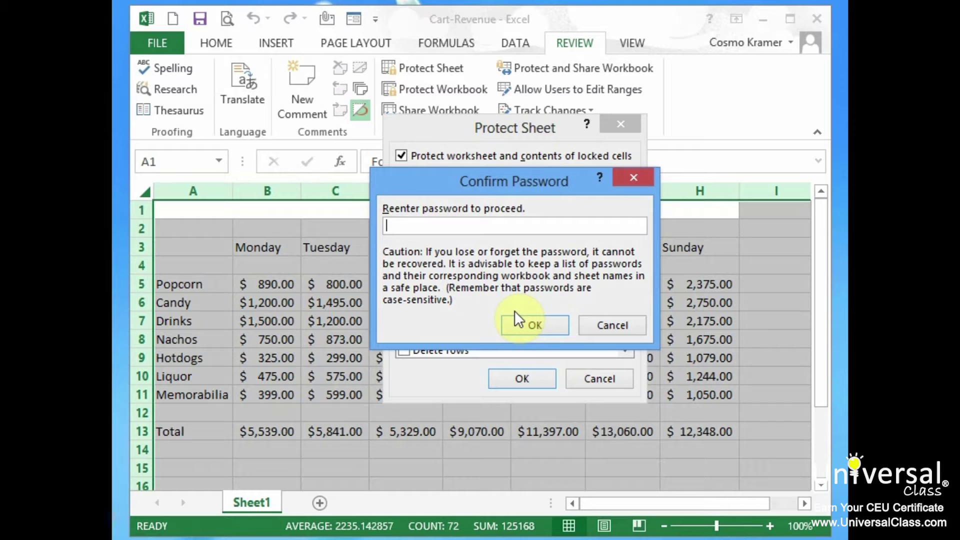
pyautogui.write('password')
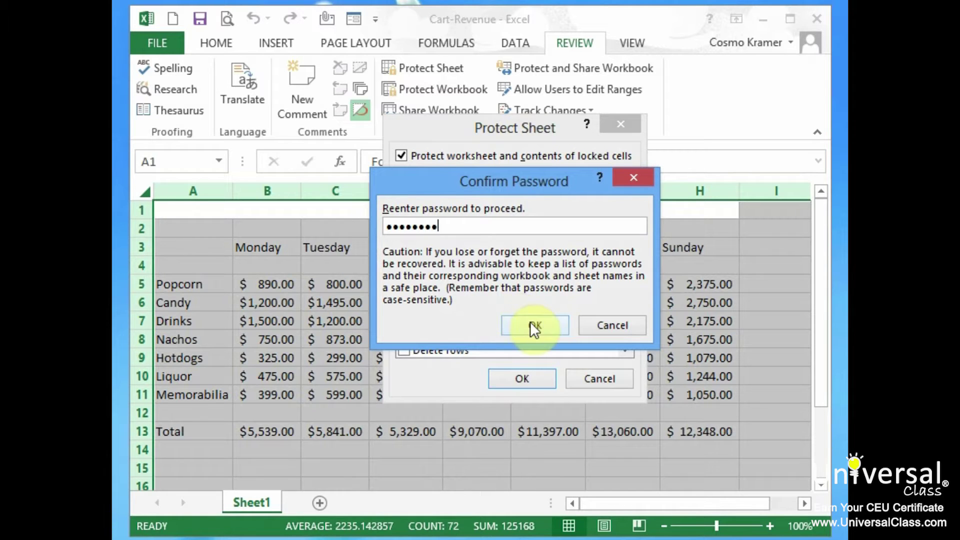
pyautogui.click(529, 324)
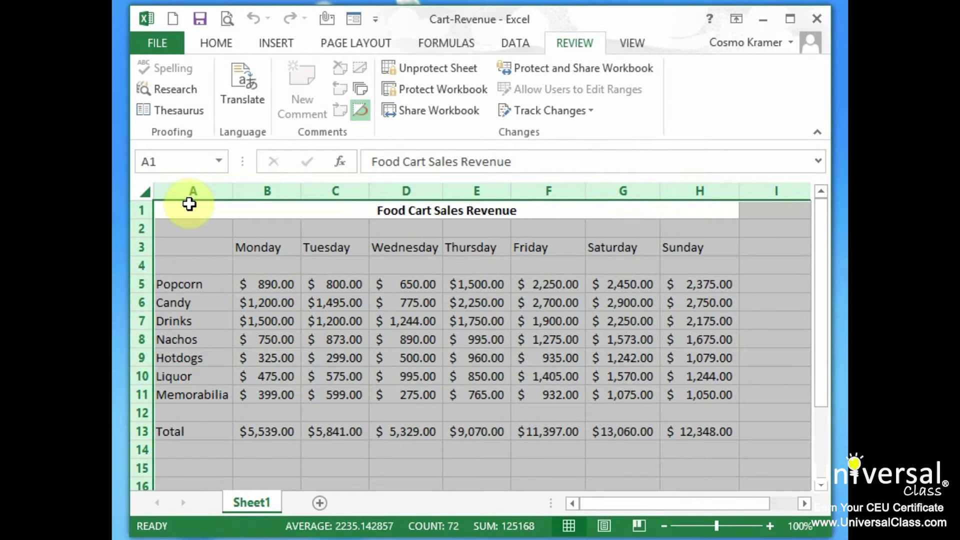
# Try editing the Monday heading in B3, dismiss the warning, and unprotect the sheet with the password.
pyautogui.click(223, 239)
pyautogui.click(278, 248)
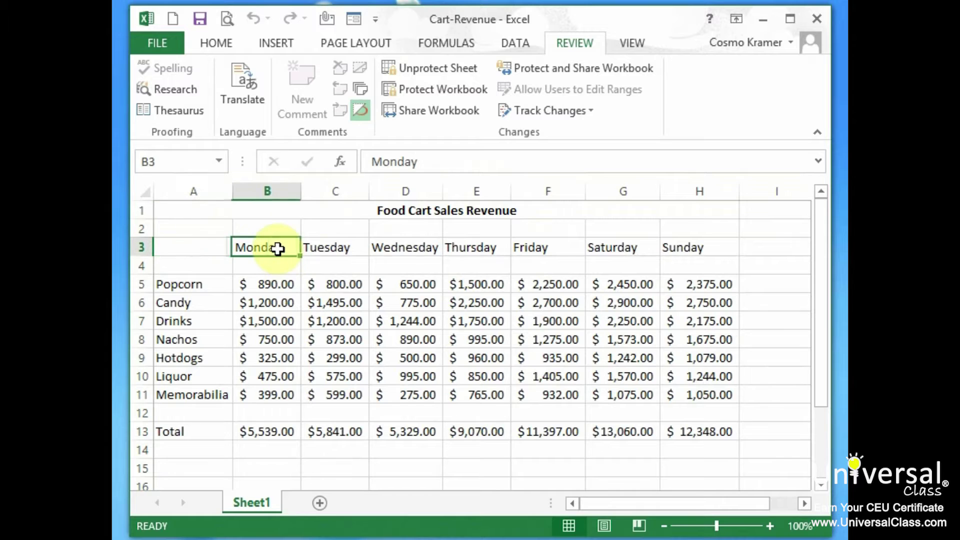
pyautogui.doubleClick(277, 249)
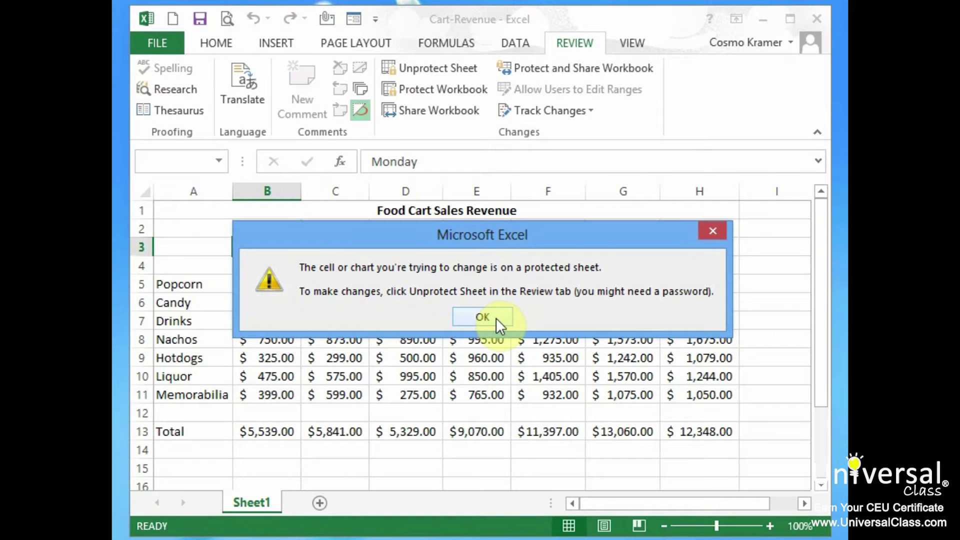
pyautogui.click(496, 318)
pyautogui.click(452, 68)
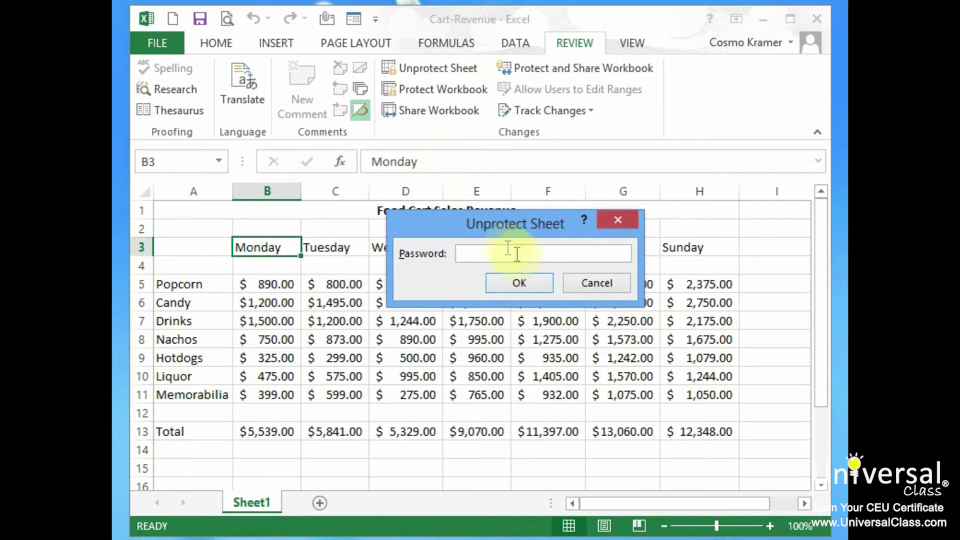
pyautogui.write('•••••••')
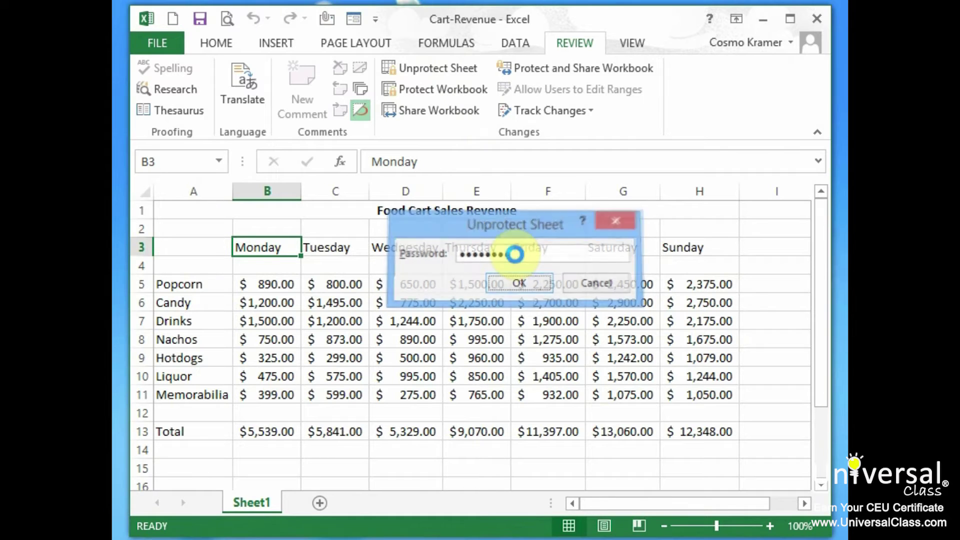
pyautogui.click(520, 283)
# Test-edit B3 by appending 'd', then delete it to restore 'Monday'.
pyautogui.doubleClick(288, 247)
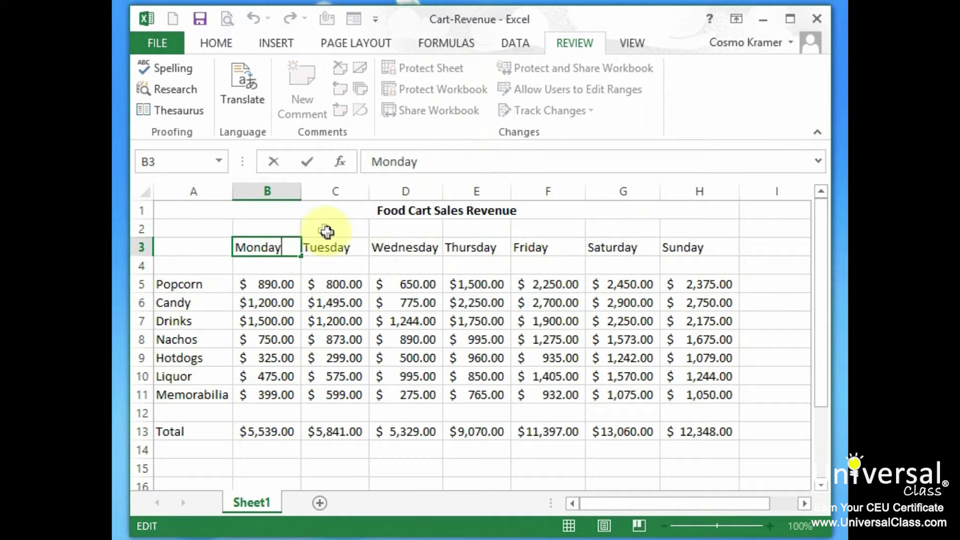
pyautogui.write('d')
pyautogui.press('Return')
pyautogui.doubleClick(285, 248)
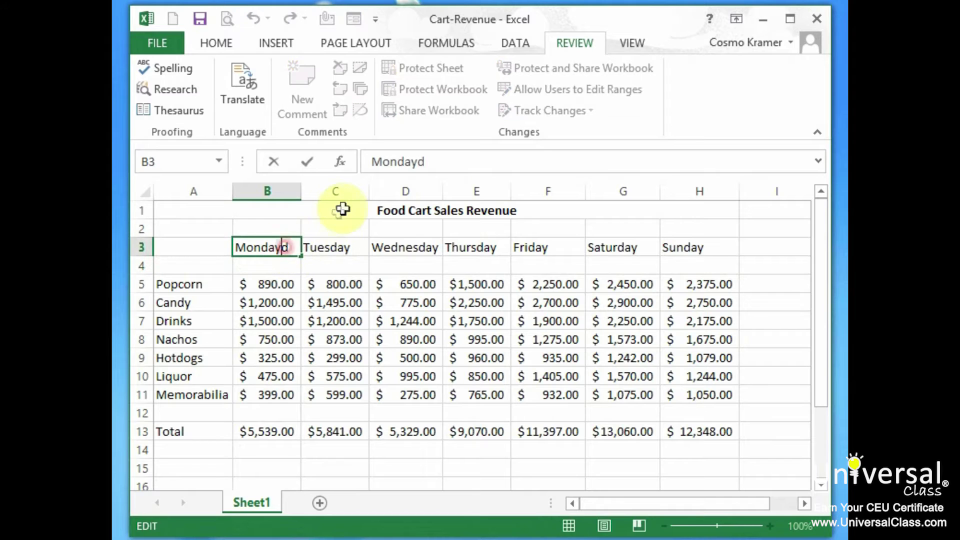
pyautogui.press('BackSpace')
pyautogui.press('Return')
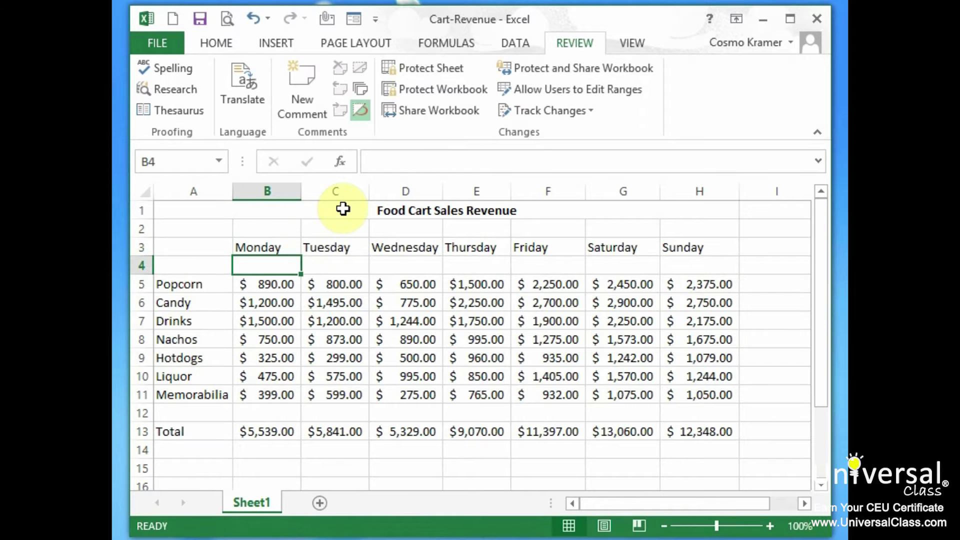
pyautogui.click(437, 68)
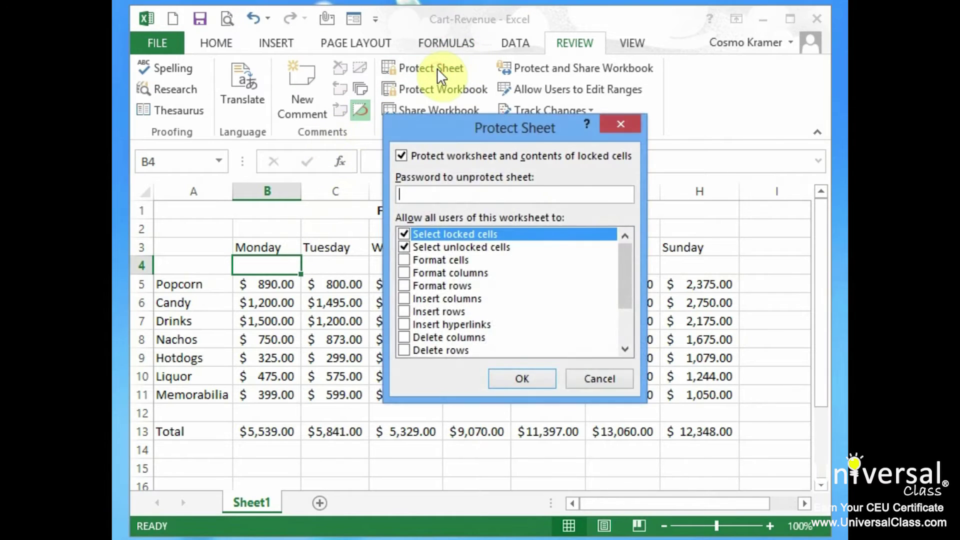
pyautogui.click(404, 259)
pyautogui.click(404, 273)
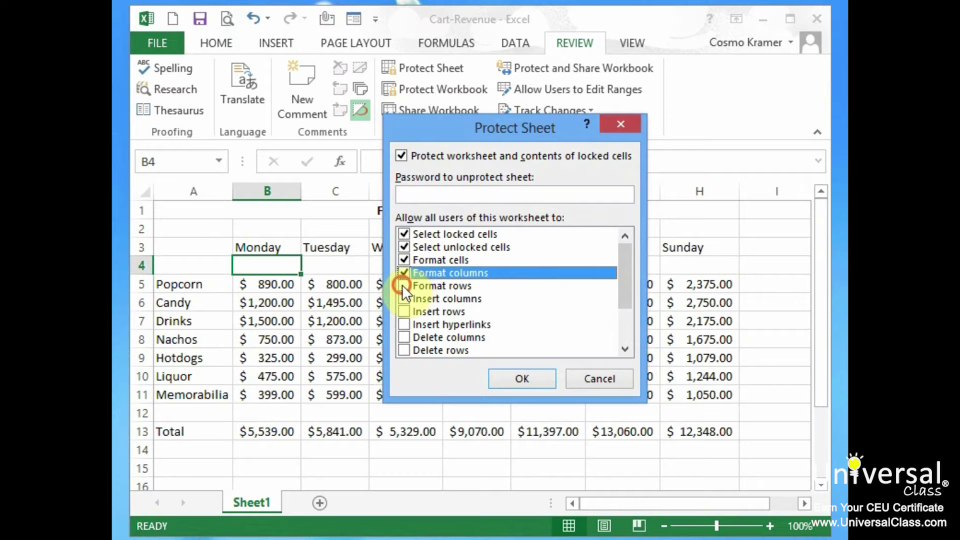
pyautogui.click(403, 285)
pyautogui.click(403, 298)
pyautogui.click(404, 311)
pyautogui.click(405, 325)
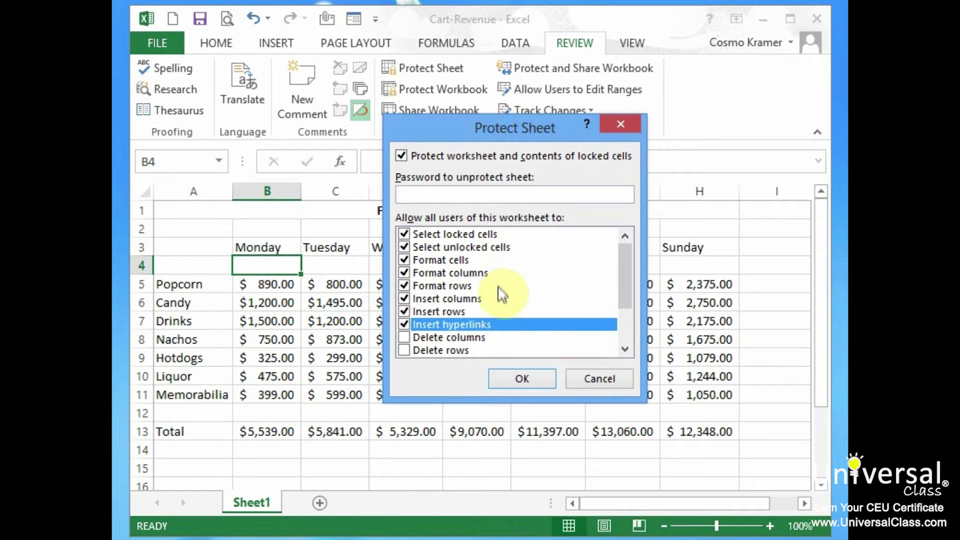
pyautogui.click(496, 339)
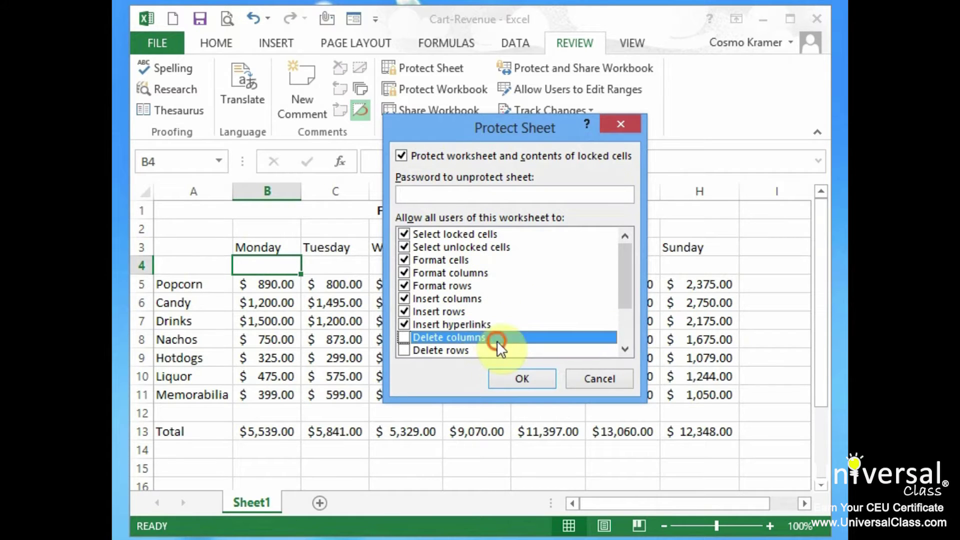
pyautogui.click(490, 352)
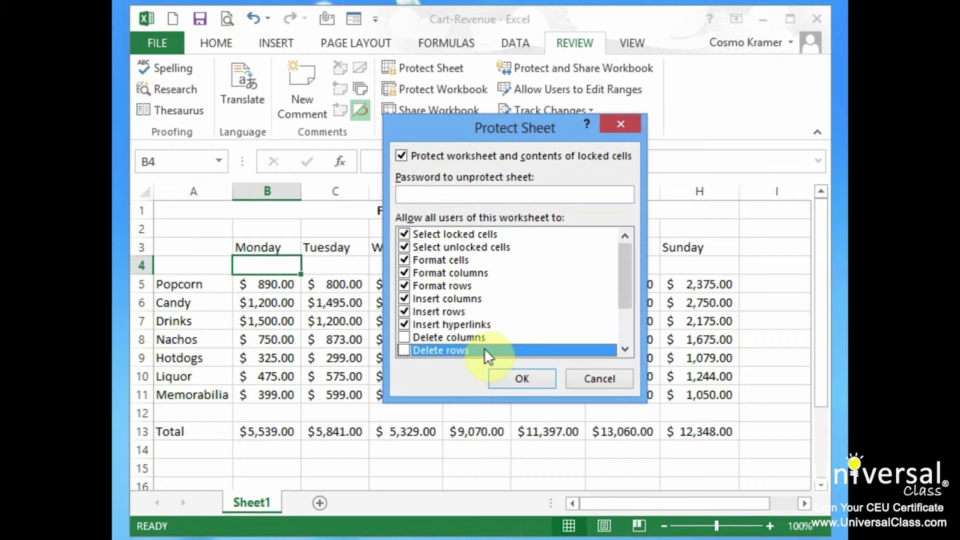
pyautogui.click(479, 338)
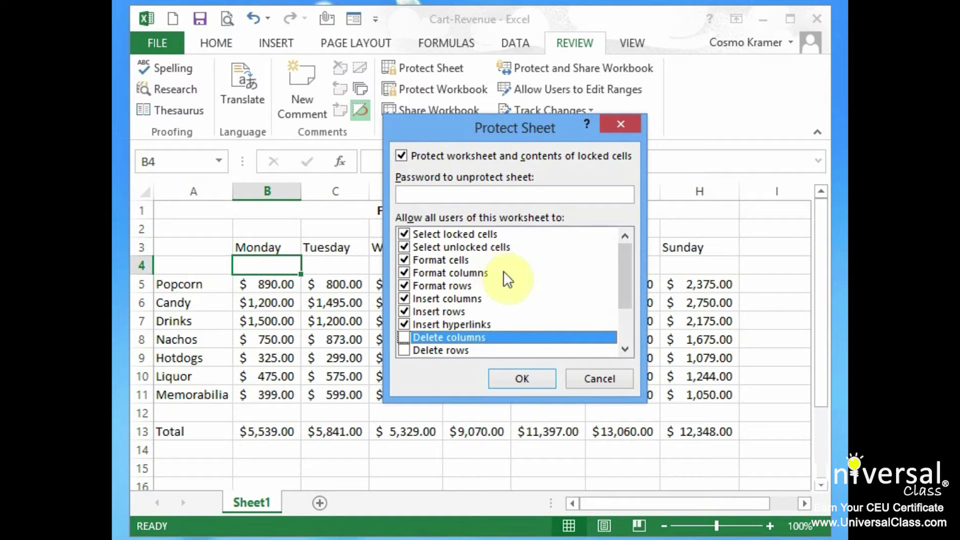
pyautogui.moveTo(623, 272); pyautogui.dragTo(625, 242)
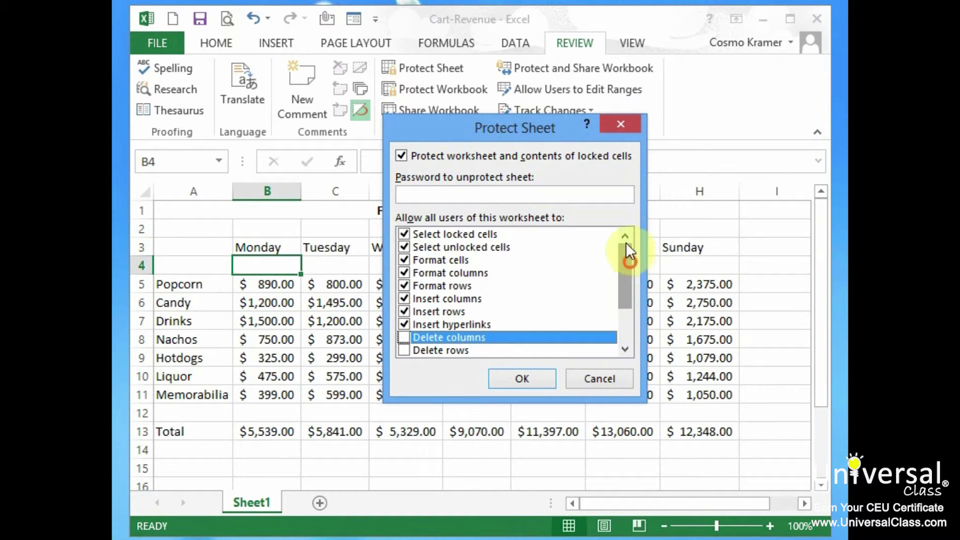
pyautogui.click(483, 199)
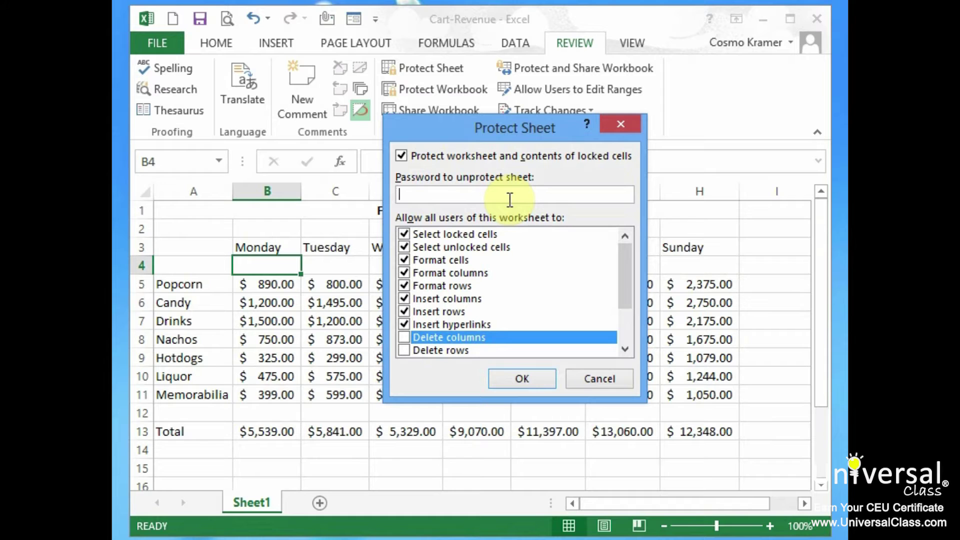
pyautogui.click(620, 374)
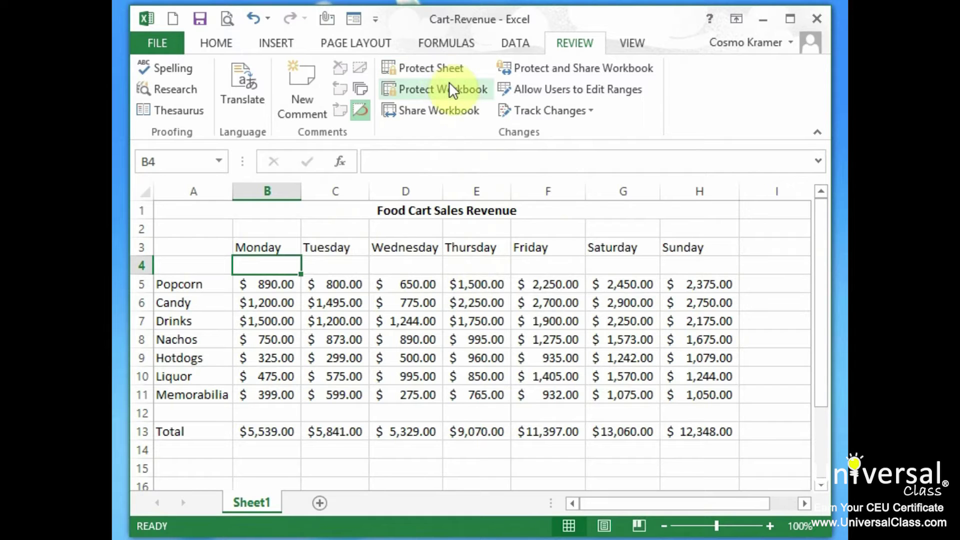
# Add Sheet2 and Sheet3 and enter 'test' in cell A1 of each.
pyautogui.click(319, 503)
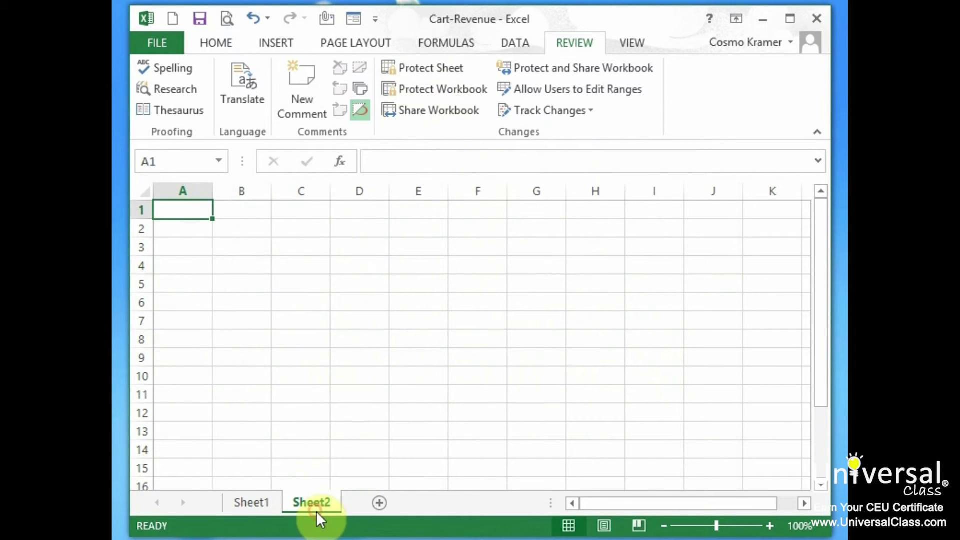
pyautogui.click(377, 503)
pyautogui.click(193, 210)
pyautogui.write('test')
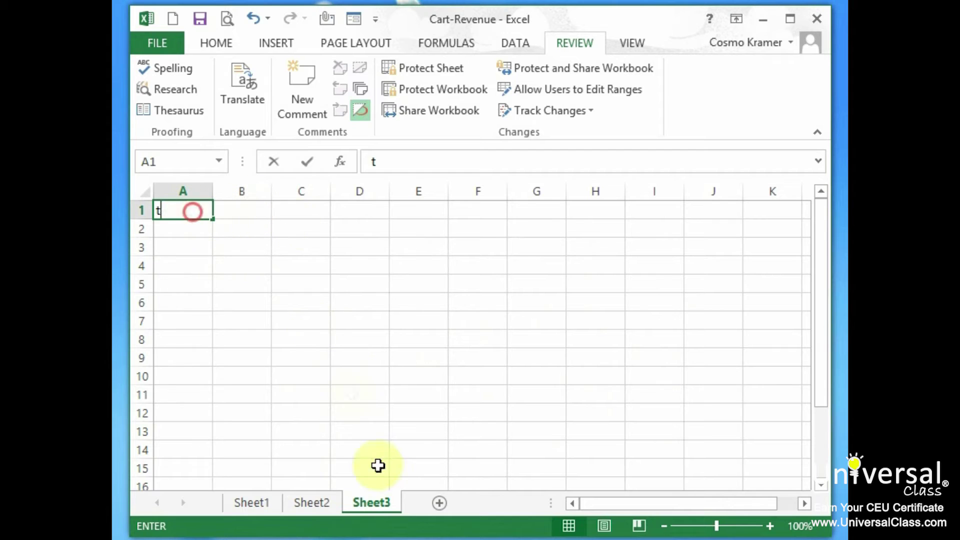
pyautogui.click(326, 502)
pyautogui.click(188, 220)
pyautogui.write('test')
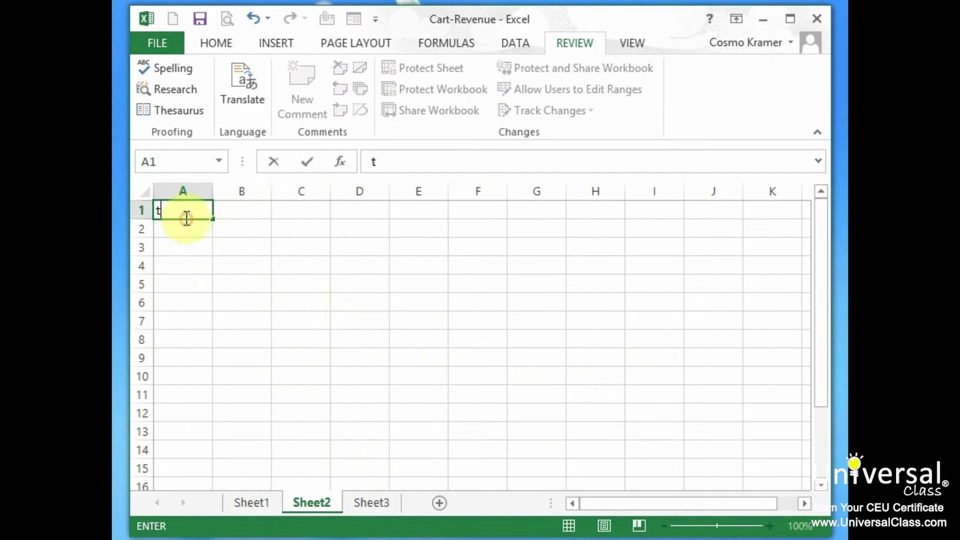
pyautogui.click(253, 505)
# Cycle through the sheet tabs back to Sheet1 and open the Protect Workbook settings.
pyautogui.click(311, 502)
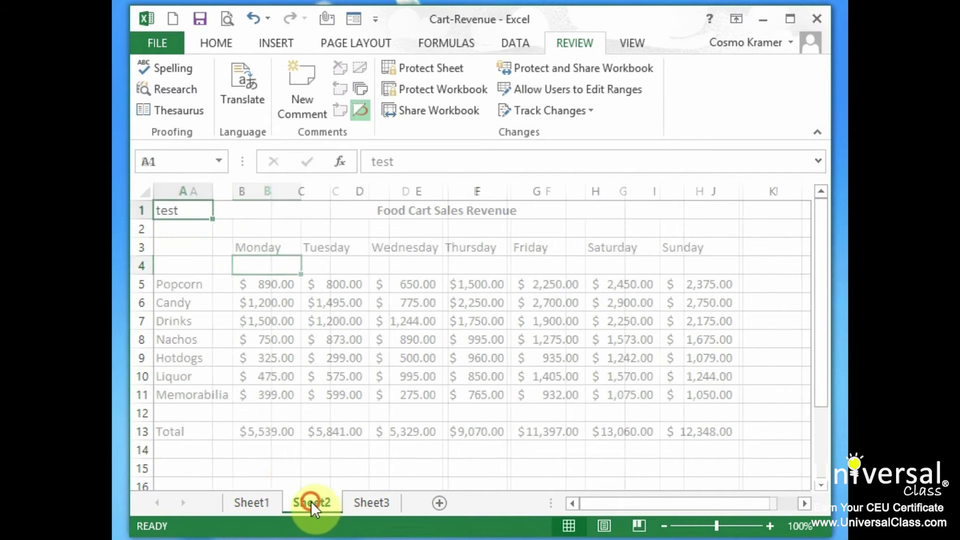
pyautogui.click(379, 504)
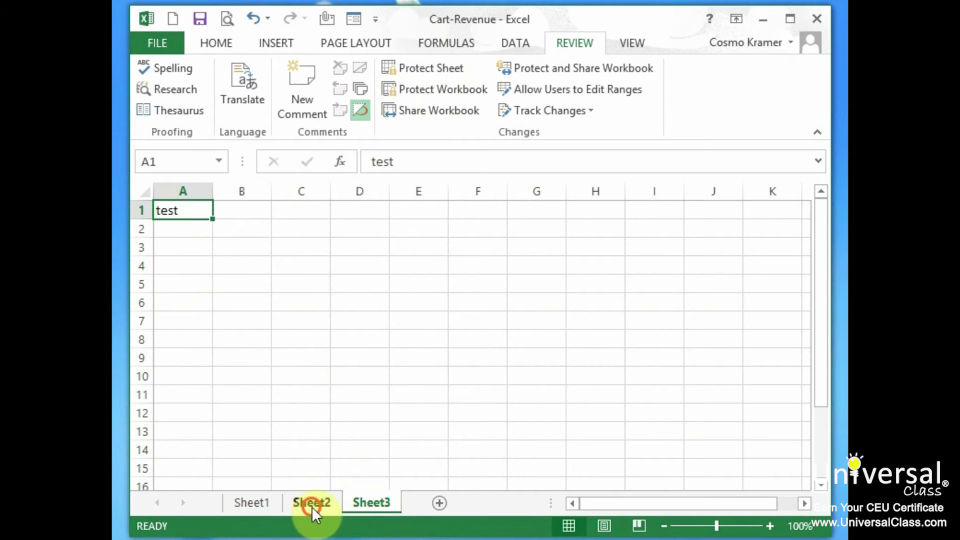
pyautogui.click(311, 504)
pyautogui.click(259, 504)
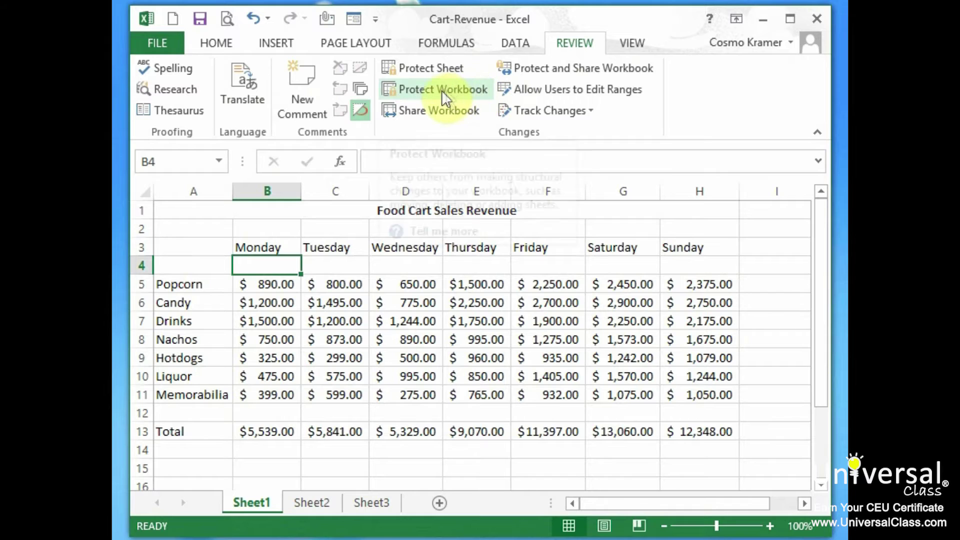
pyautogui.click(455, 89)
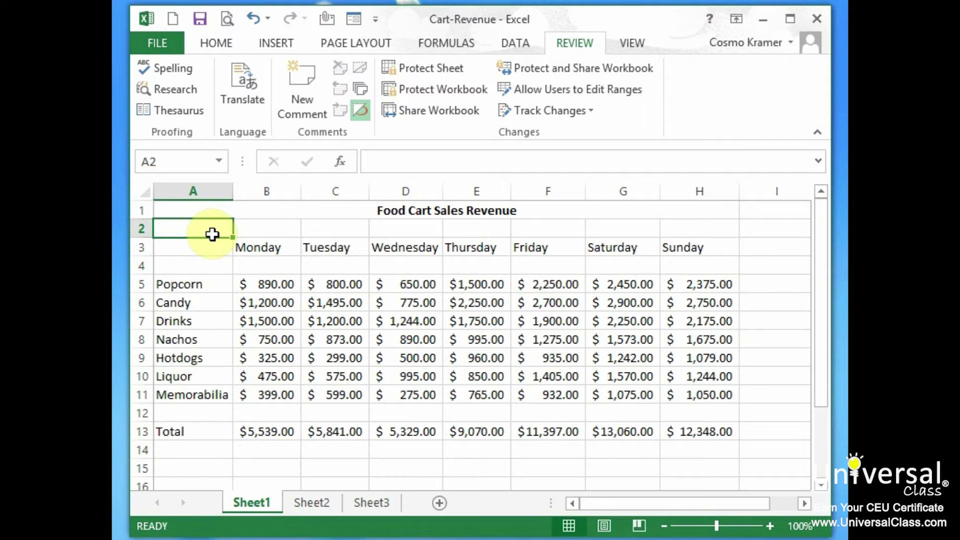
# Save the Cart-Revenue workbook with FILE > Save.
pyautogui.click(165, 44)
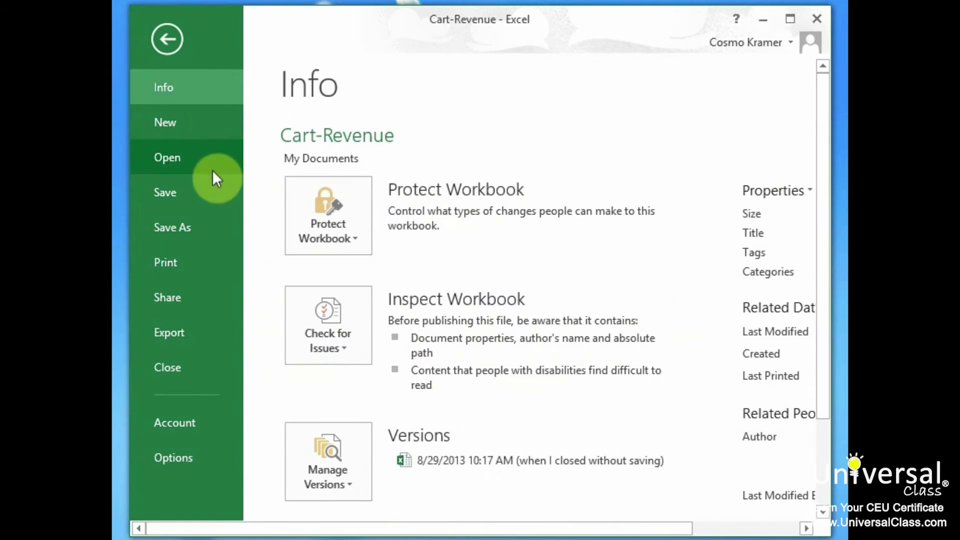
pyautogui.click(209, 201)
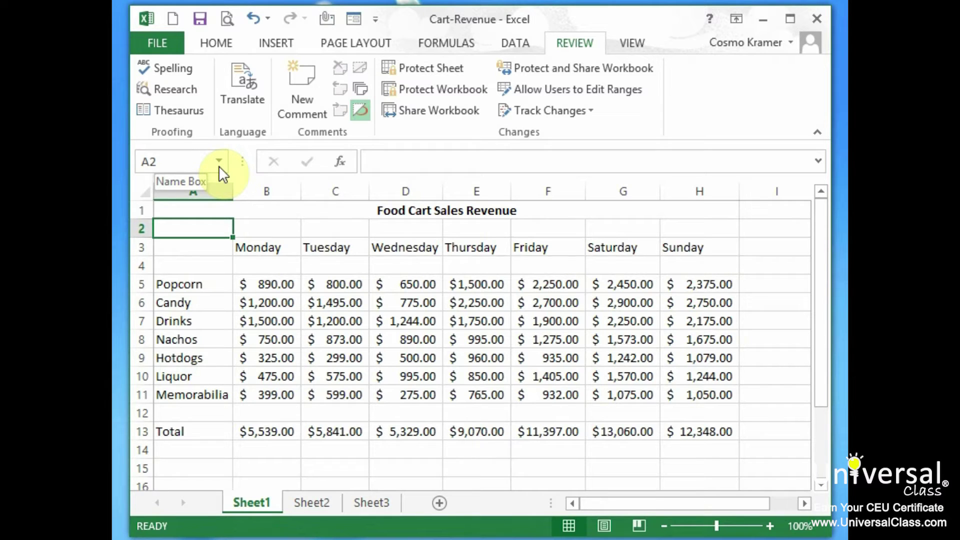
# Save As to My Documents, appending '-new-version' to make Cart-Revenue-new-version.
pyautogui.click(163, 45)
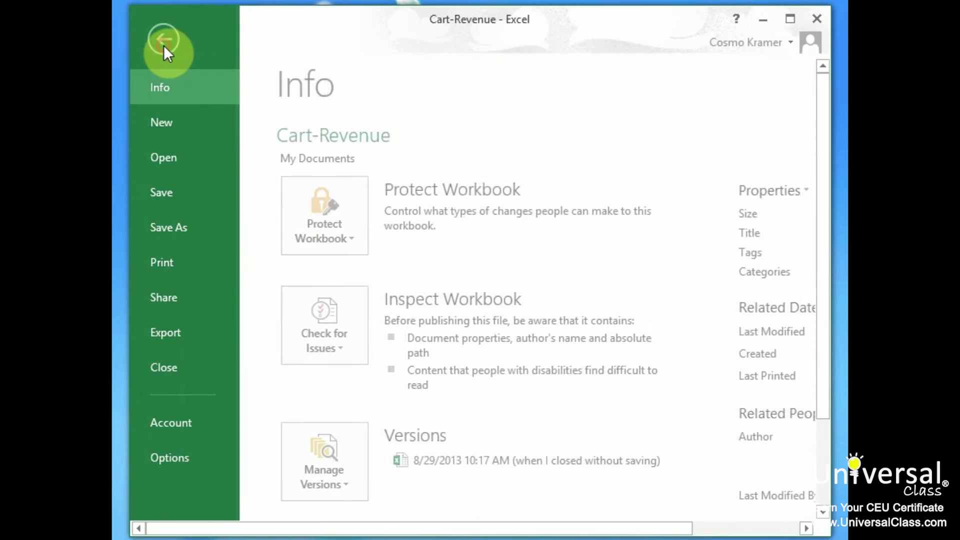
pyautogui.click(209, 227)
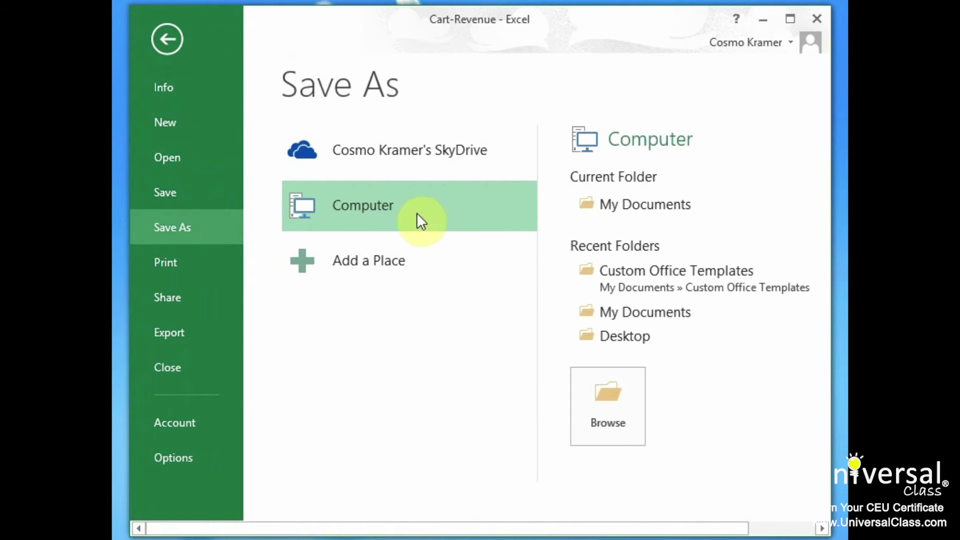
pyautogui.click(658, 209)
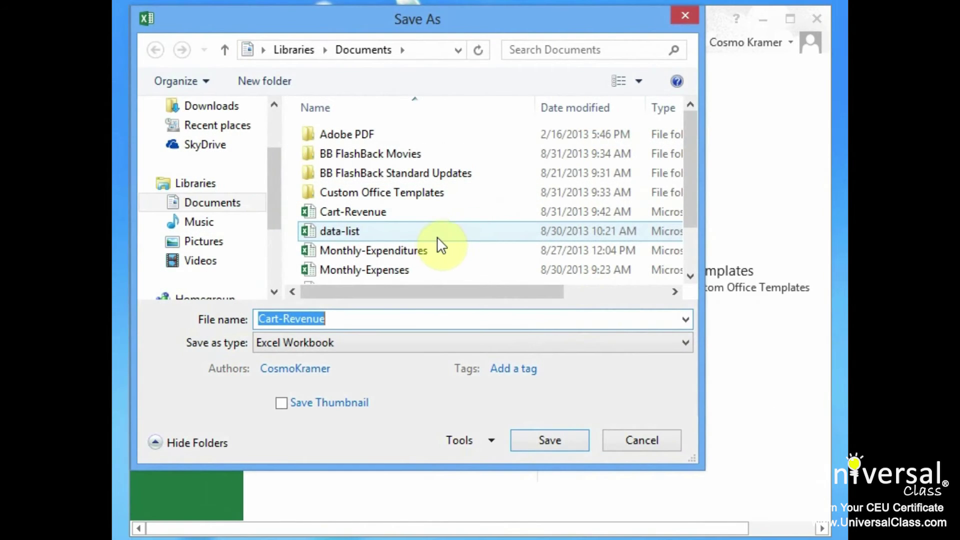
pyautogui.click(371, 318)
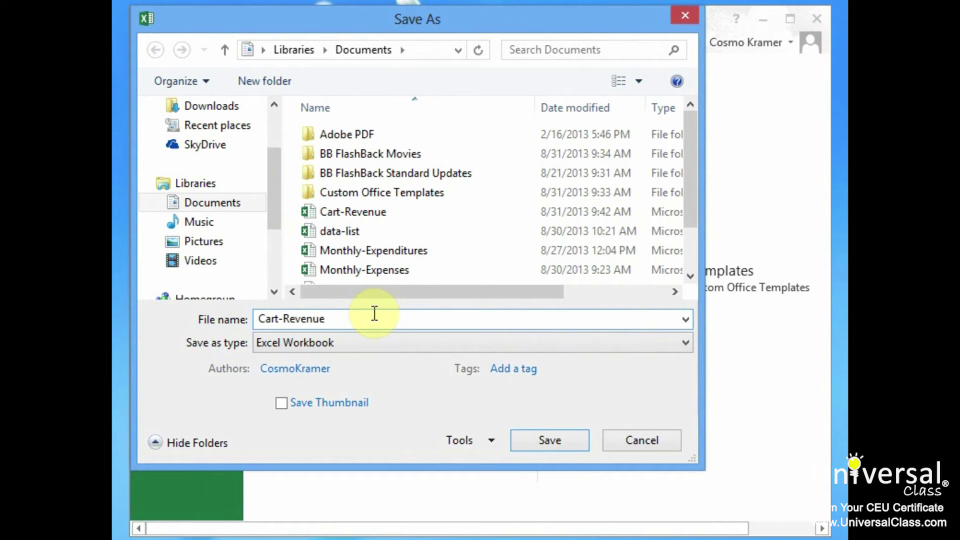
pyautogui.write('-new-versi')
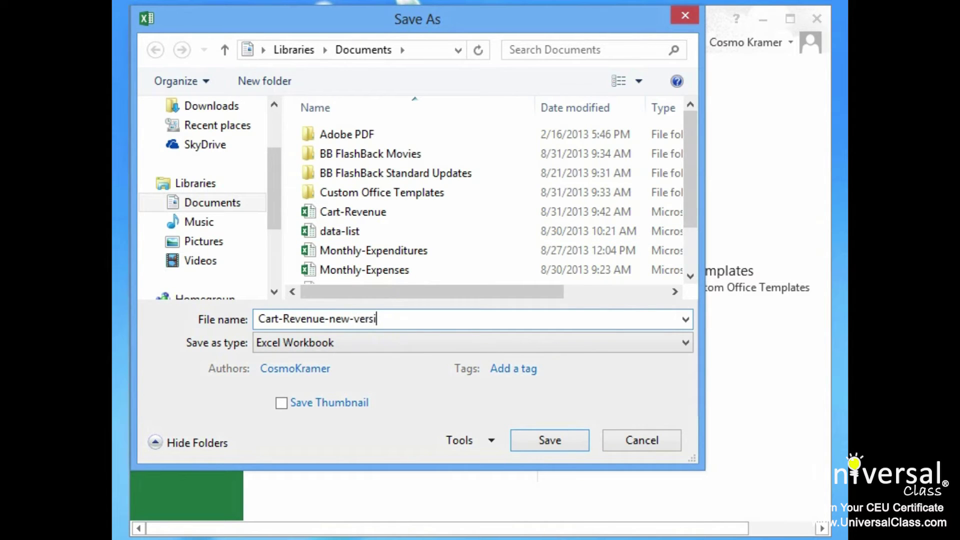
pyautogui.write('on')
pyautogui.press('Return')
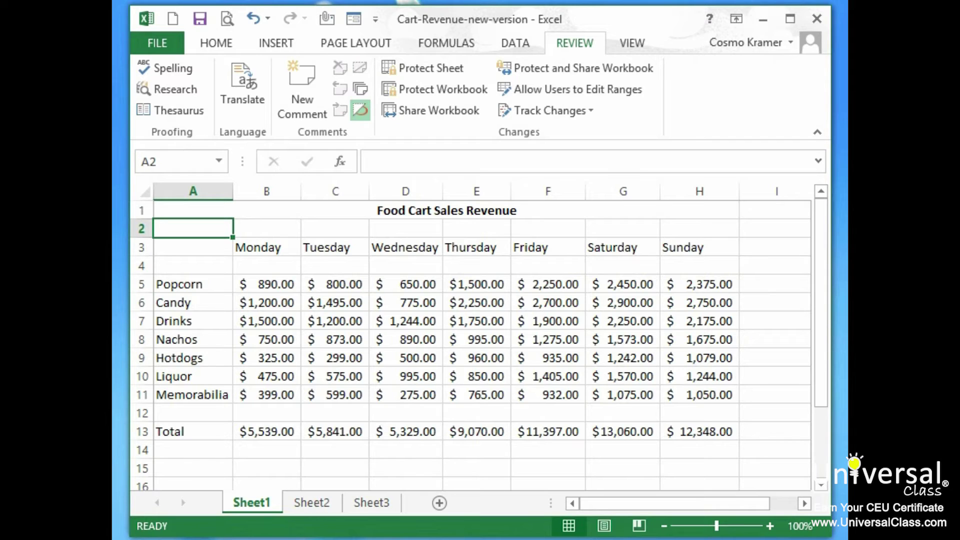
# Save the workbook to SkyDrive via Share > Save To Cloud, then return to the Share options.
pyautogui.click(161, 42)
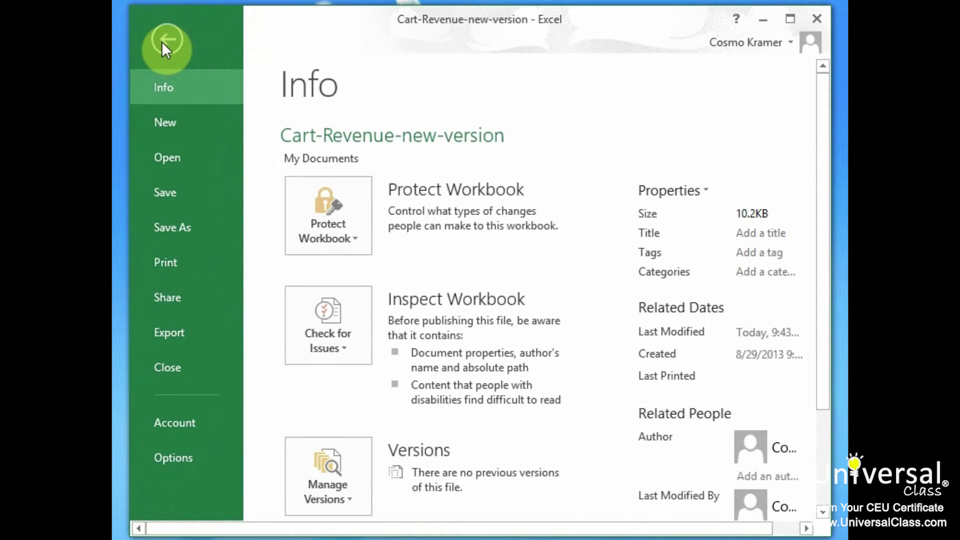
pyautogui.click(189, 300)
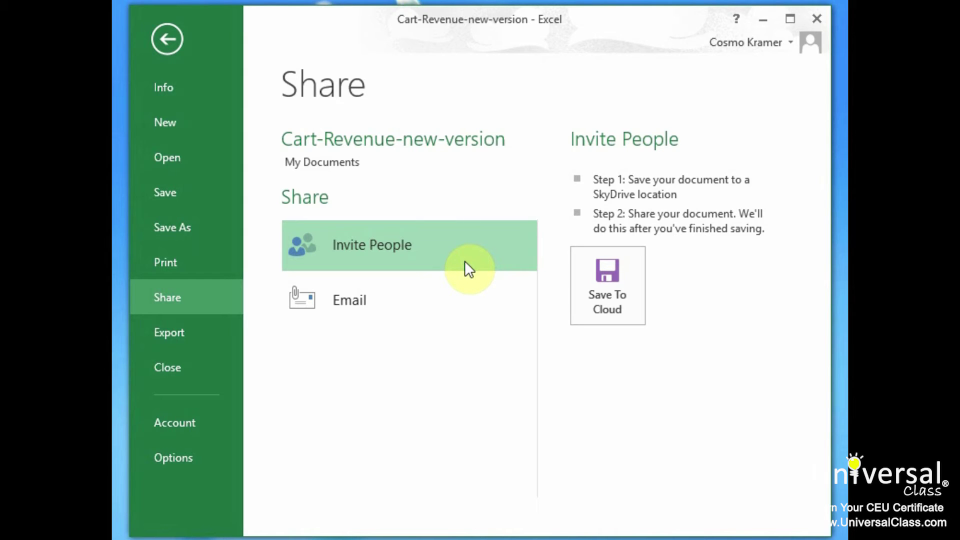
pyautogui.click(634, 273)
pyautogui.click(443, 144)
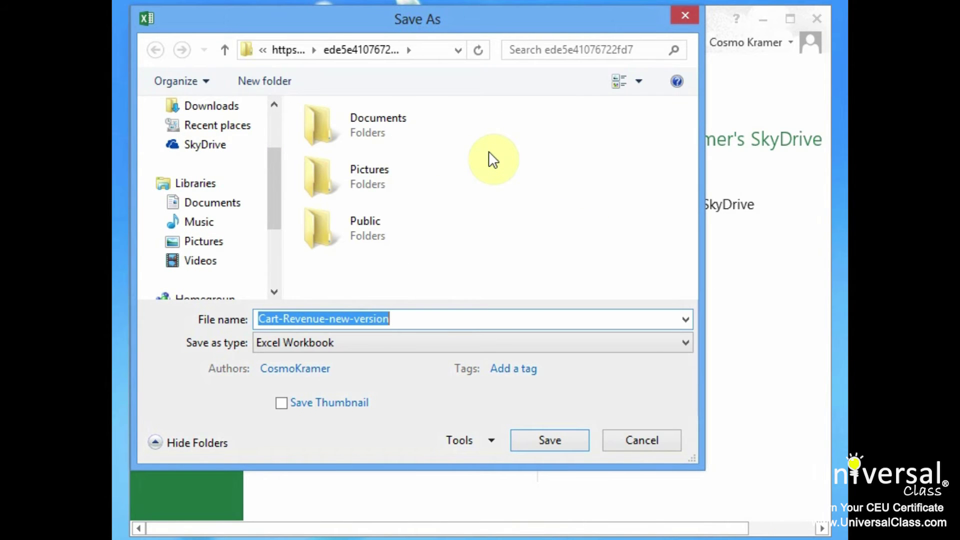
pyautogui.click(561, 448)
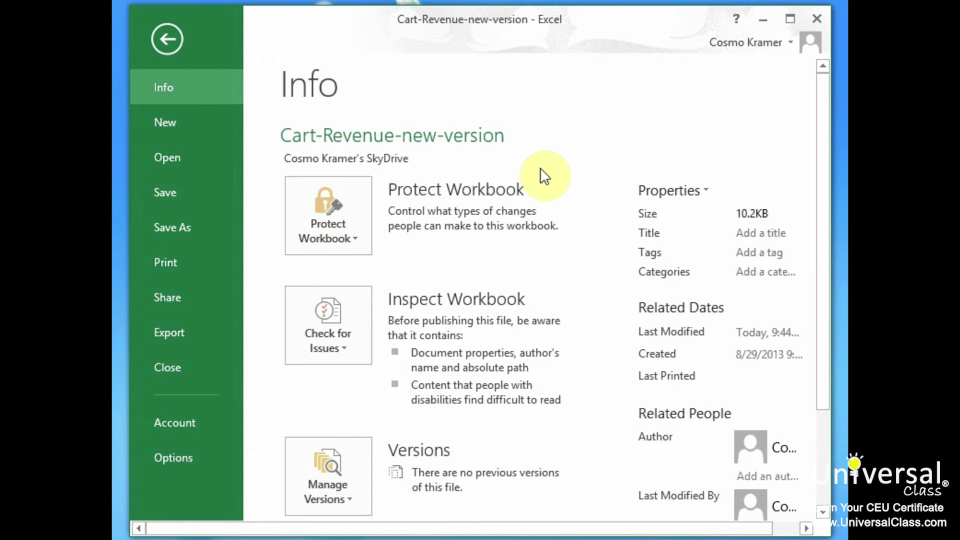
pyautogui.click(192, 299)
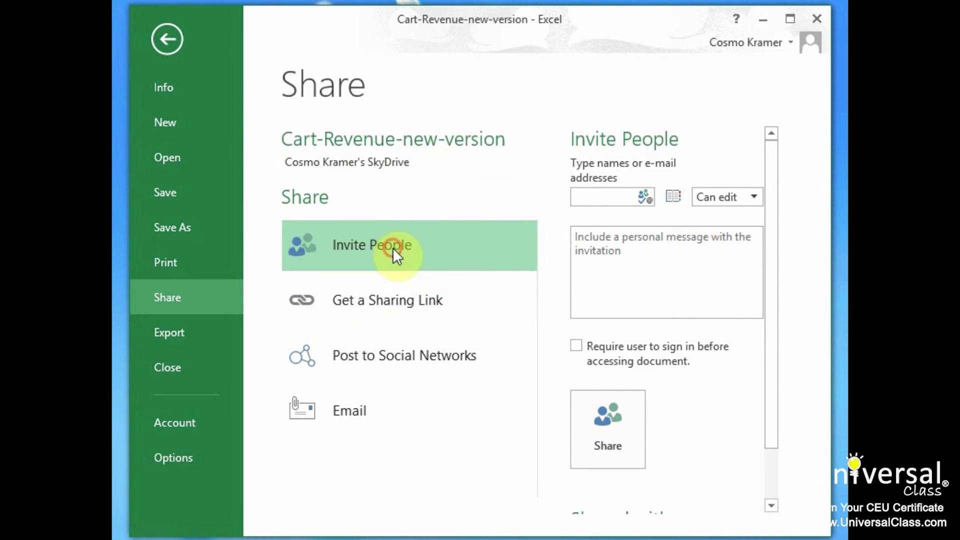
# Invite a collaborator's e-mail address with the message 'Please review' and share the workbook.
pyautogui.click(600, 197)
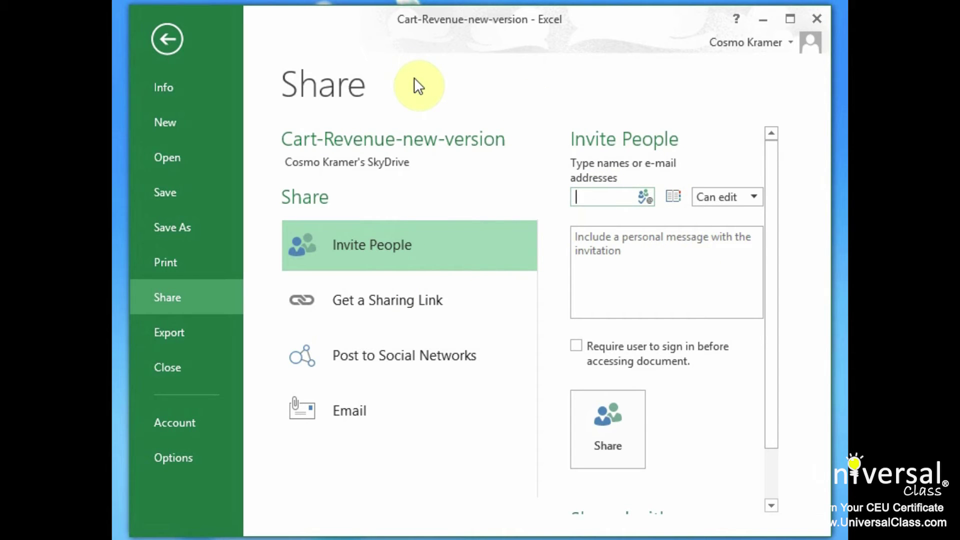
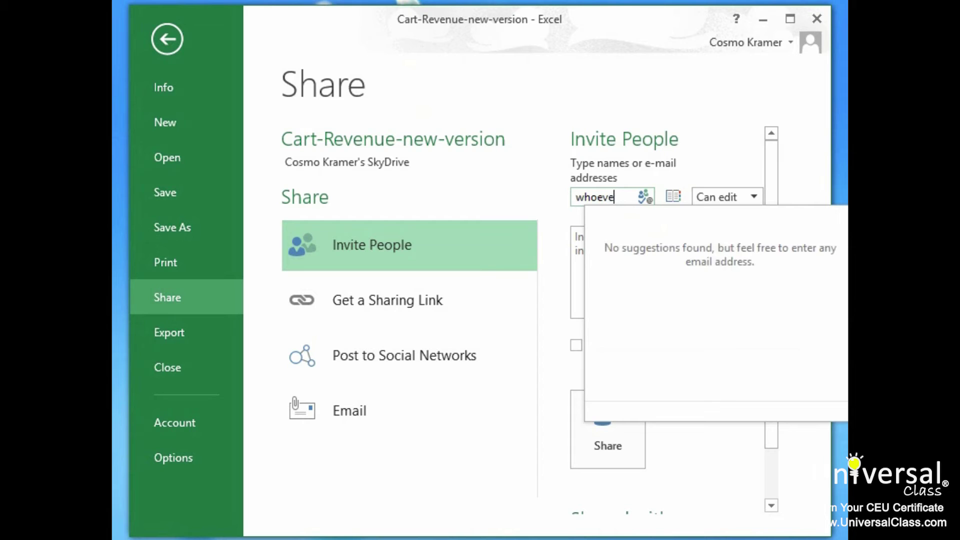
pyautogui.press('Return')
pyautogui.click(665, 269)
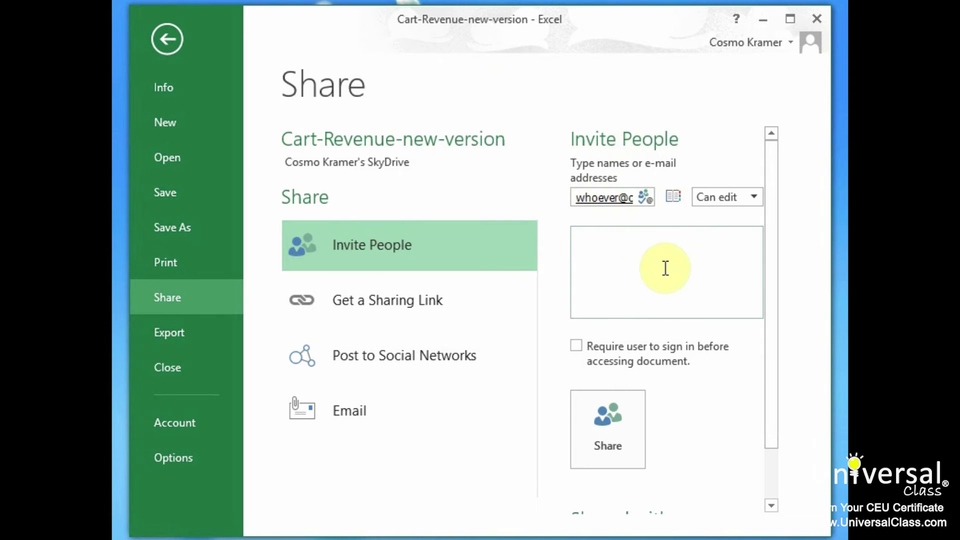
pyautogui.write('Please')
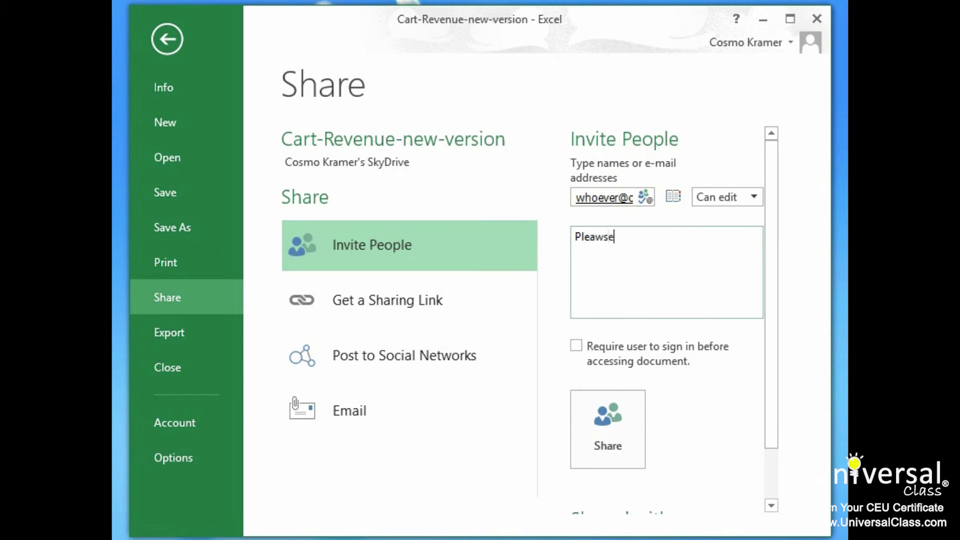
pyautogui.press('BackSpace')
pyautogui.write('e review')
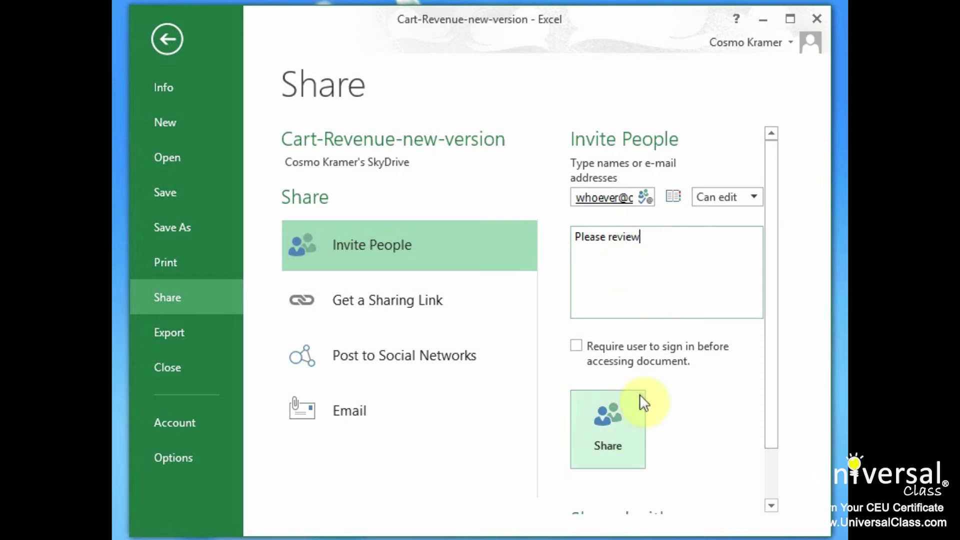
pyautogui.click(625, 424)
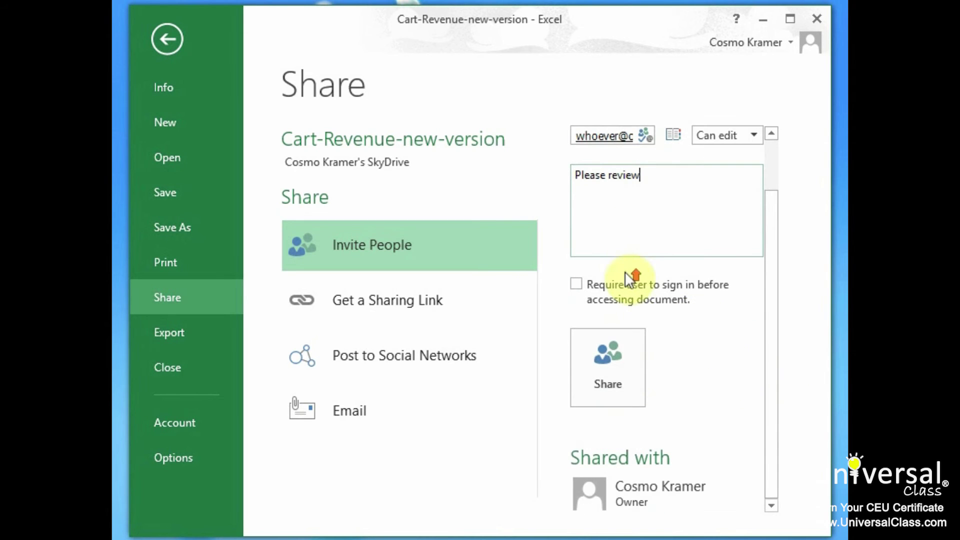
# Browse the Get a Sharing Link, Post to Social Networks and Email sharing options.
pyautogui.click(377, 302)
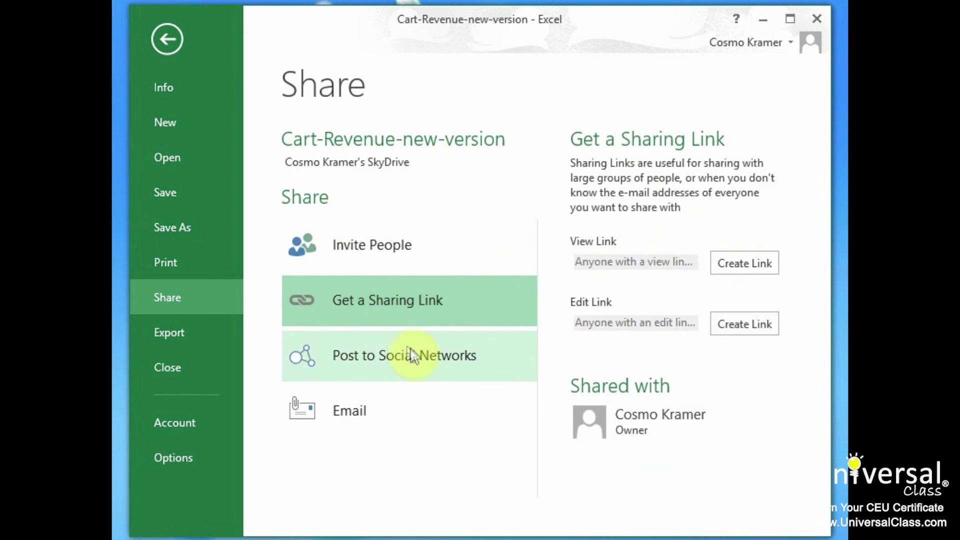
pyautogui.click(452, 367)
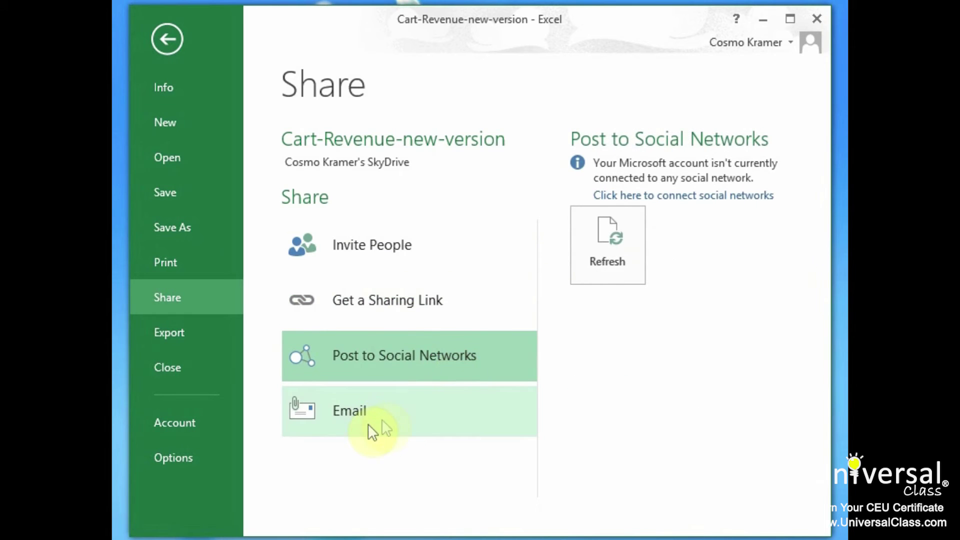
pyautogui.click(368, 410)
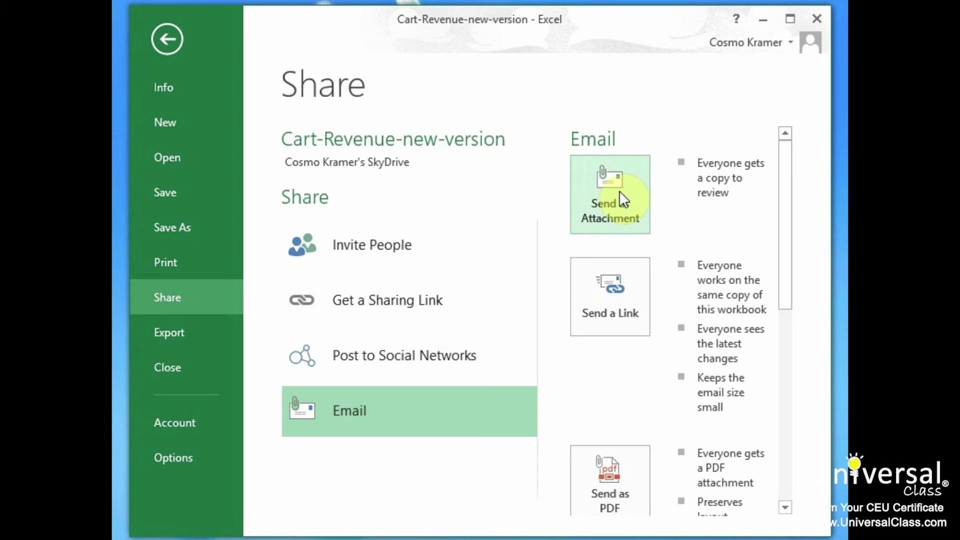
pyautogui.click(619, 190)
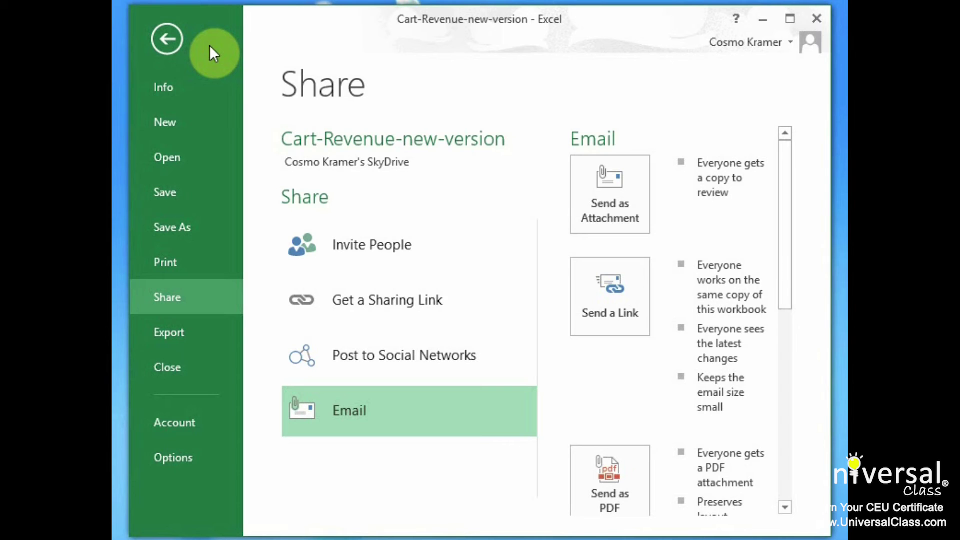
# From INSERT > Apps for Office > See All, go to the Office Store.
pyautogui.click(167, 46)
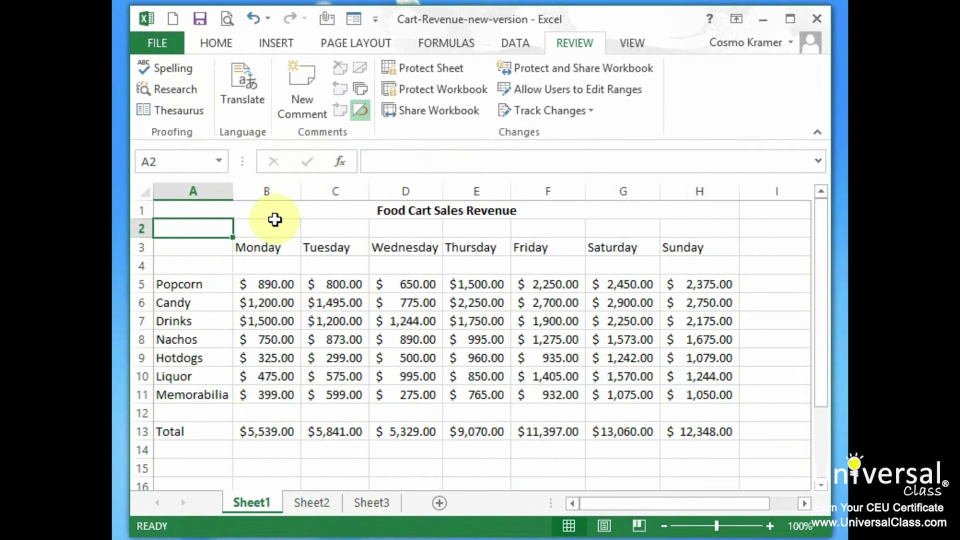
pyautogui.click(280, 43)
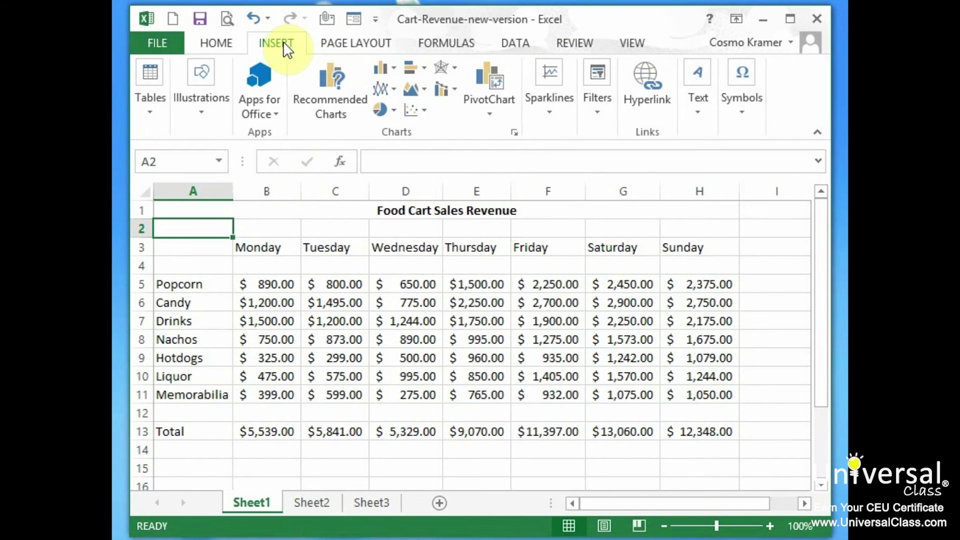
pyautogui.click(277, 115)
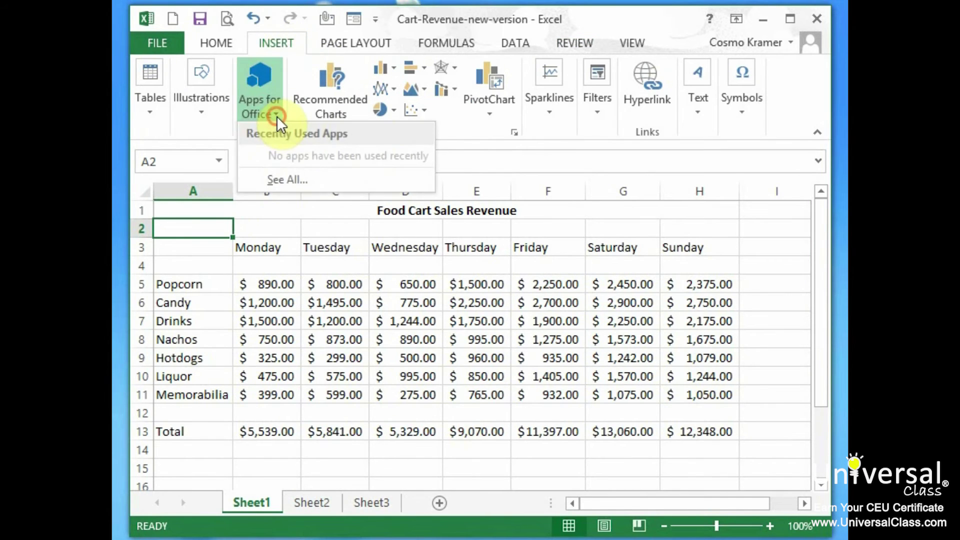
pyautogui.click(309, 181)
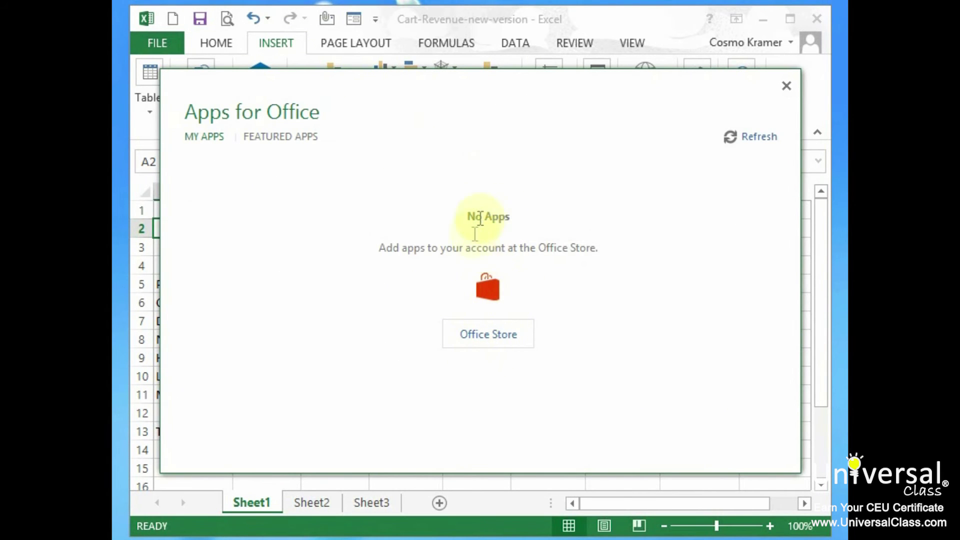
pyautogui.click(513, 341)
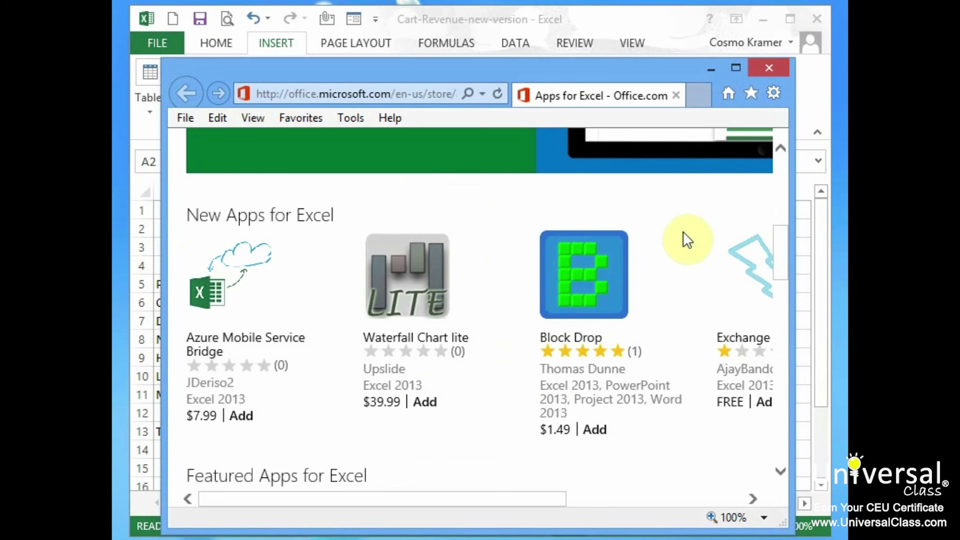
# Scroll to Top Downloaded Apps and choose Add under Bing Dictionary (English).
pyautogui.scroll(-5, 686, 238)
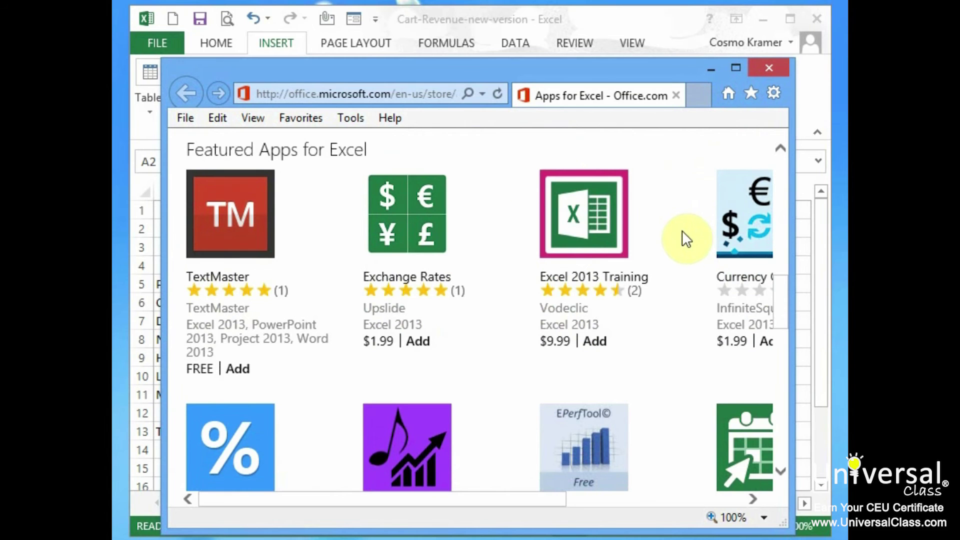
pyautogui.scroll(-5, 686, 239)
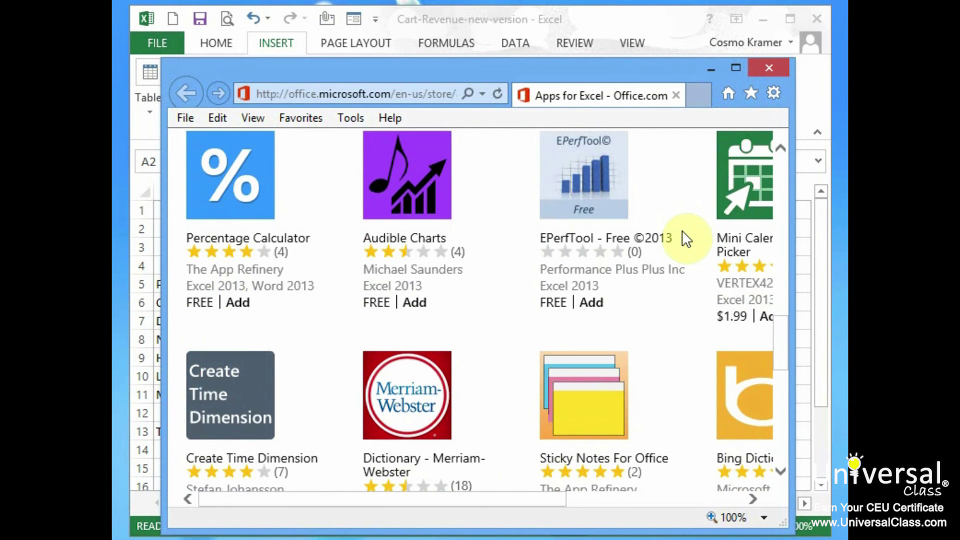
pyautogui.scroll(-6, 686, 239)
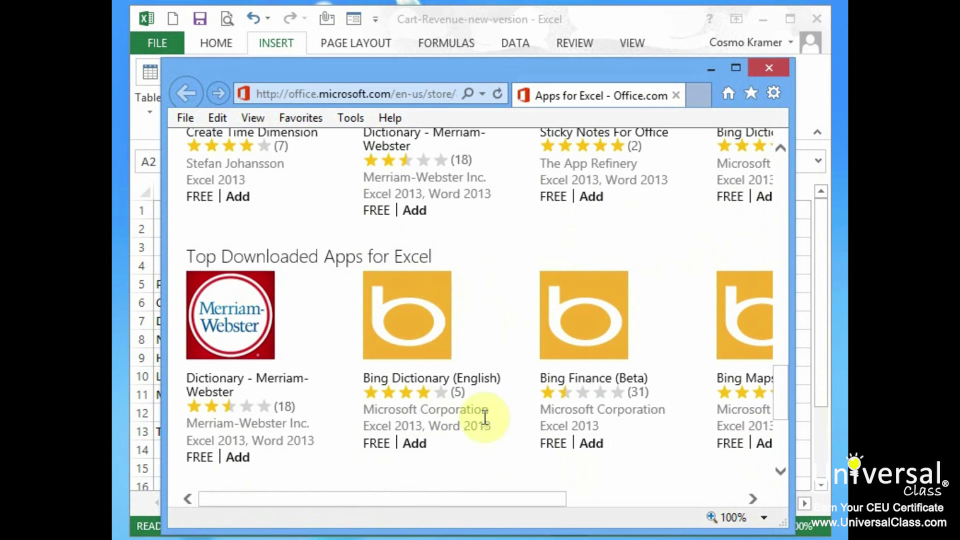
pyautogui.click(420, 445)
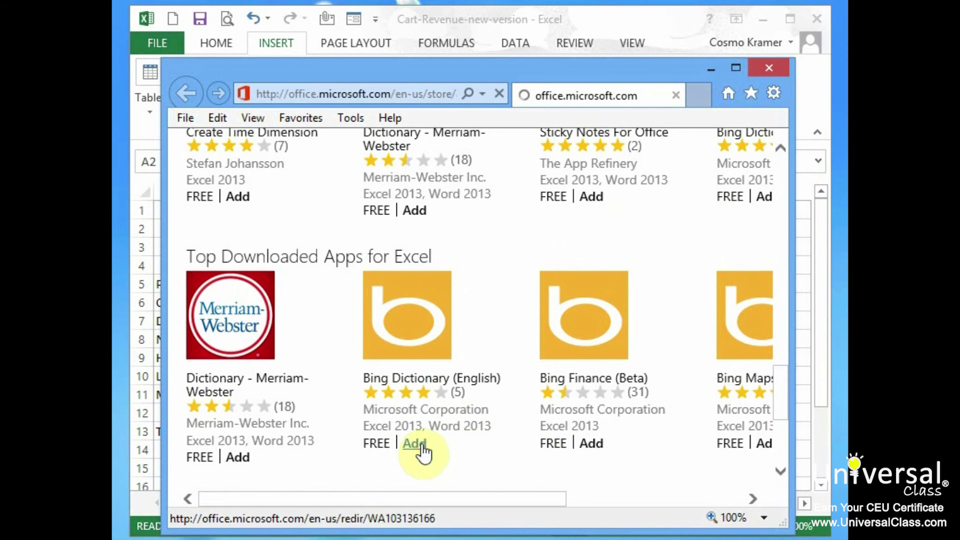
pyautogui.scroll(-3, 487, 357)
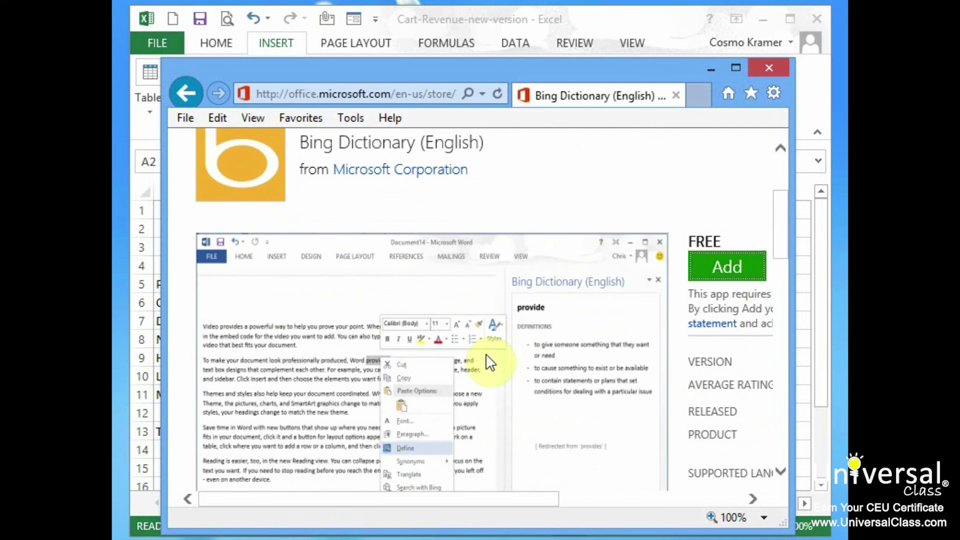
pyautogui.scroll(-12, 487, 357)
pyautogui.scroll(6, 488, 355)
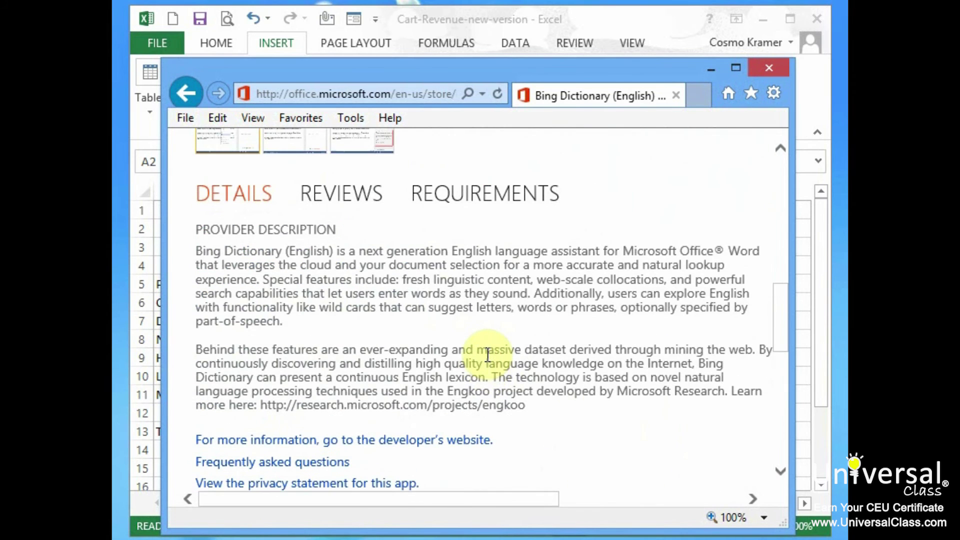
pyautogui.scroll(8, 487, 355)
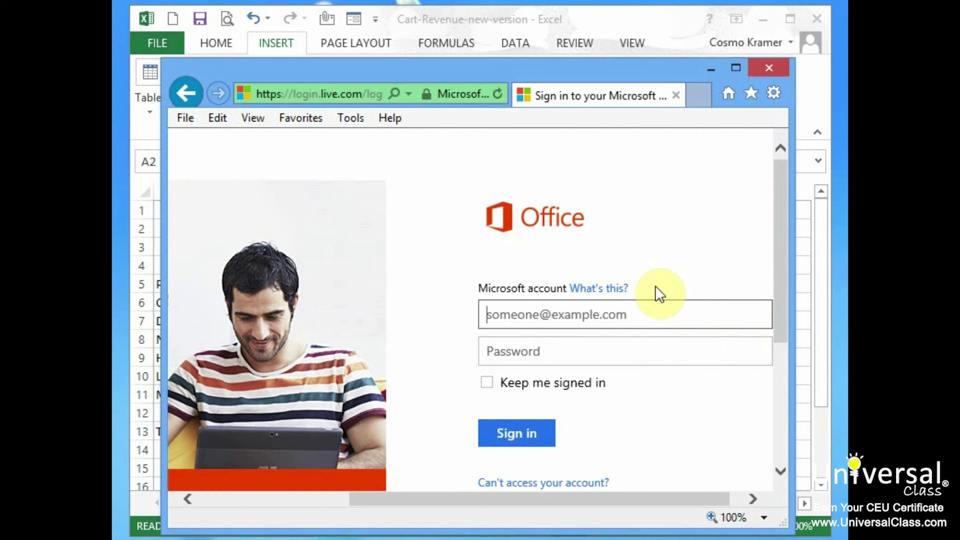
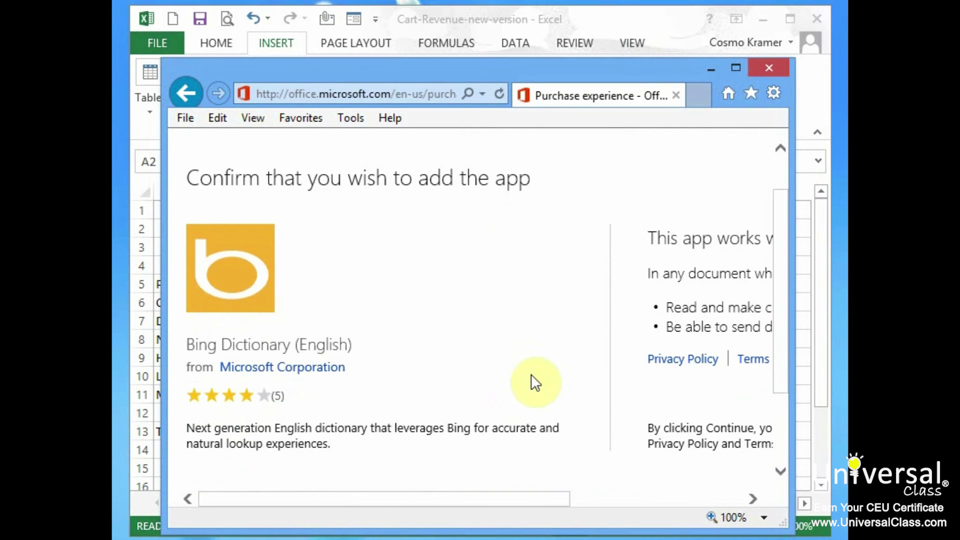
# Sign in with the Microsoft account e-mail and confirm adding the app with Continue.
pyautogui.scroll(-3, 530, 375)
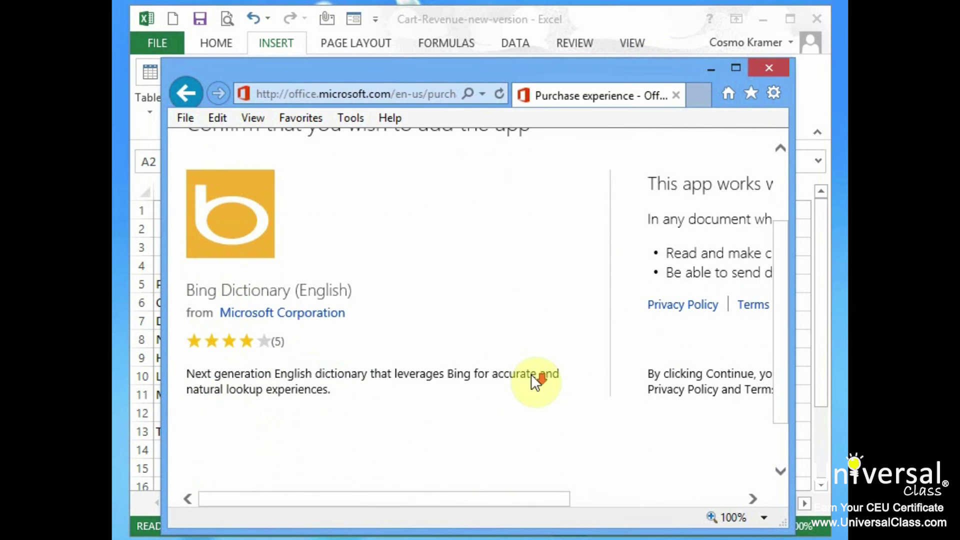
pyautogui.scroll(3, 531, 374)
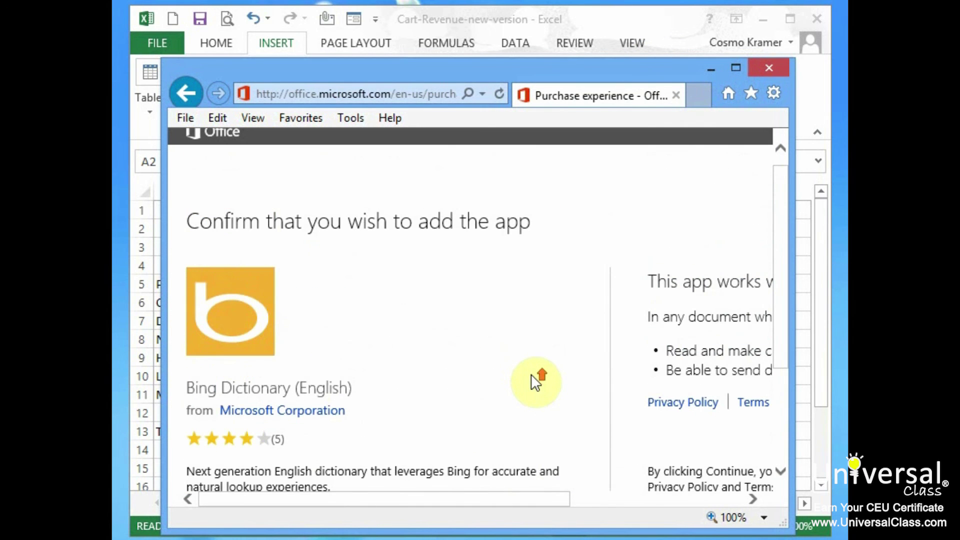
pyautogui.moveTo(540, 500); pyautogui.dragTo(712, 501)
pyautogui.scroll(-3, 728, 446)
pyautogui.click(727, 380)
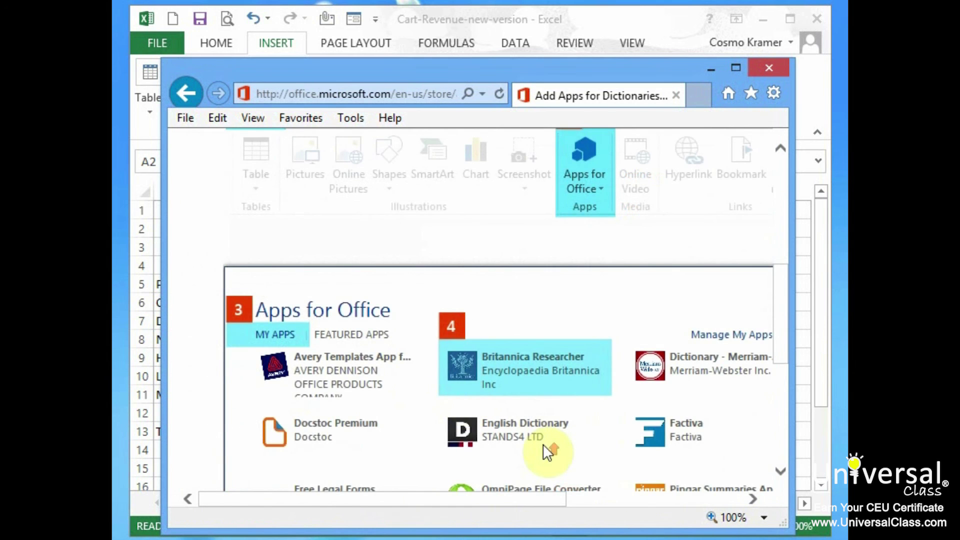
pyautogui.scroll(3, 543, 444)
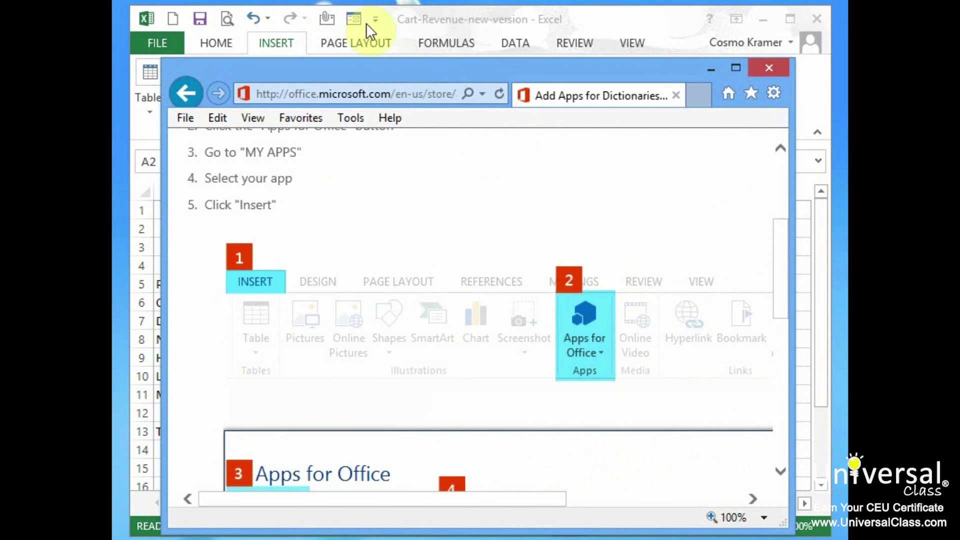
# Insert and start the Bing Dictionary (English) app beside the sales sheet, ready for a lookup.
pyautogui.click(427, 17)
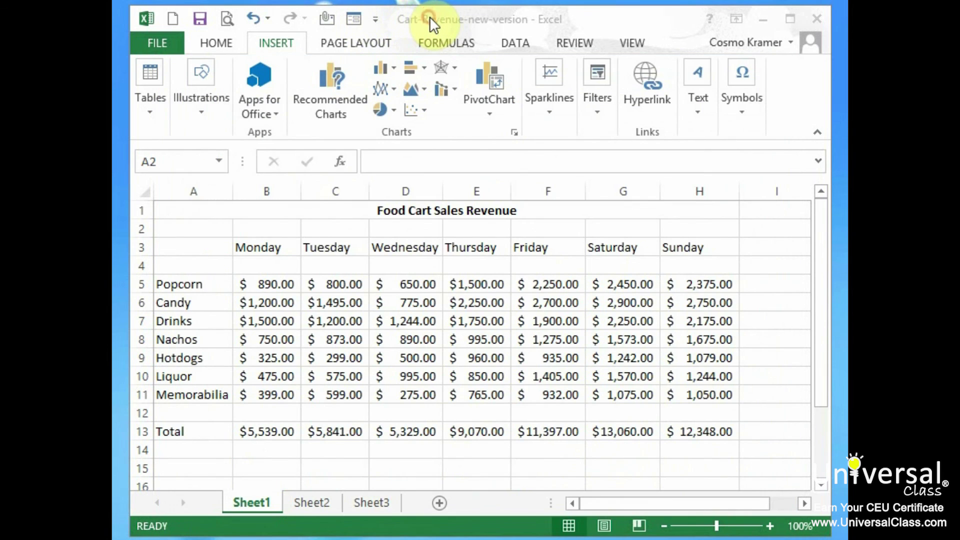
pyautogui.click(273, 115)
pyautogui.click(301, 184)
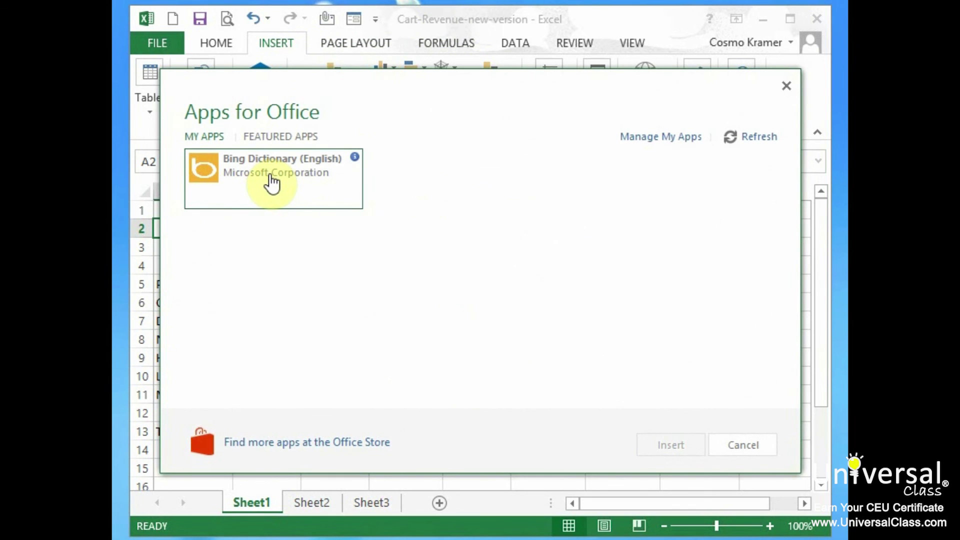
pyautogui.click(271, 176)
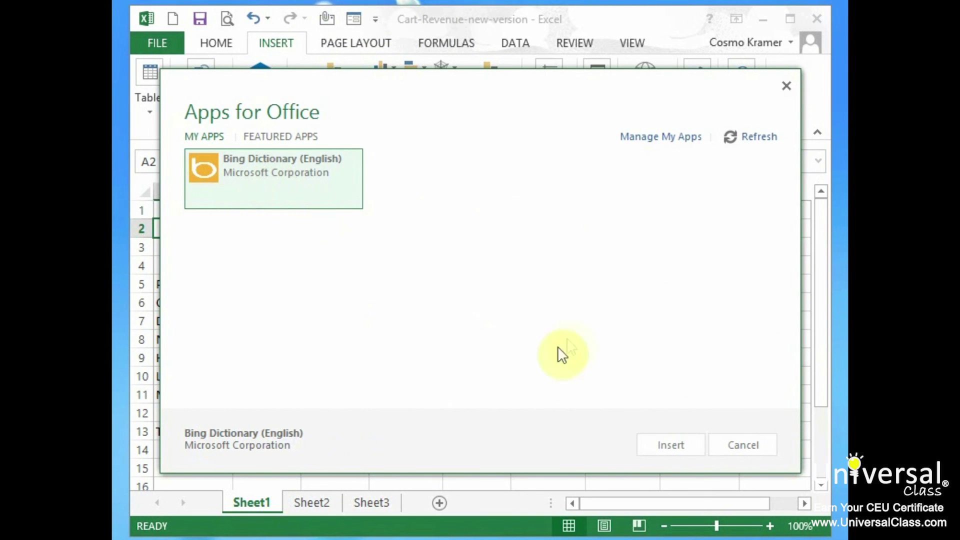
pyautogui.click(680, 450)
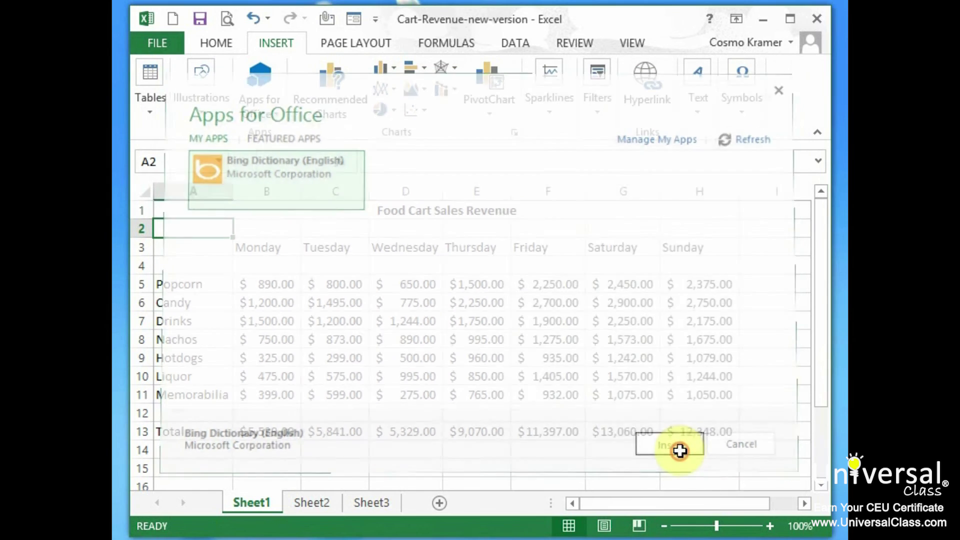
pyautogui.click(566, 308)
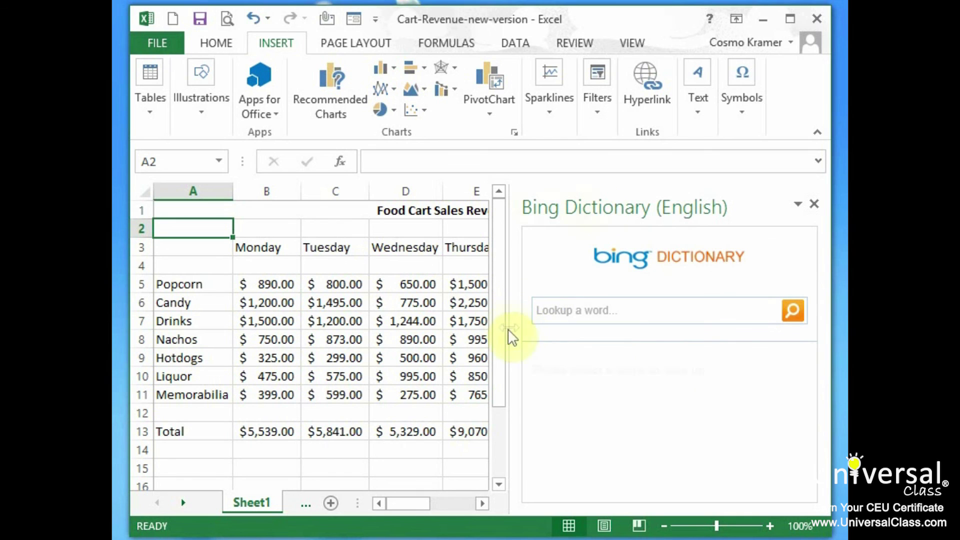
pyautogui.click(589, 309)
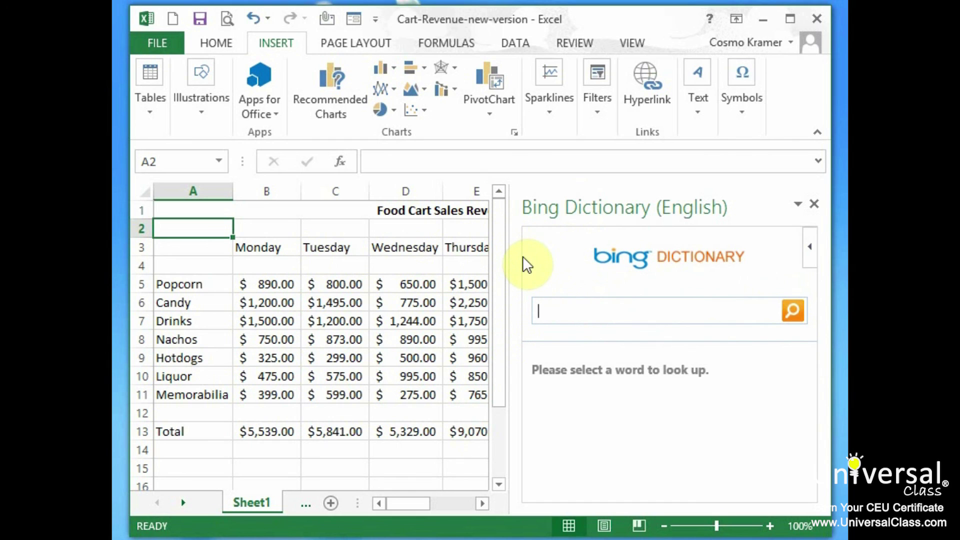
# Look up 'excel' in Bing Dictionary, then go to the Office Store for more apps.
pyautogui.write('excel')
pyautogui.press('Return')
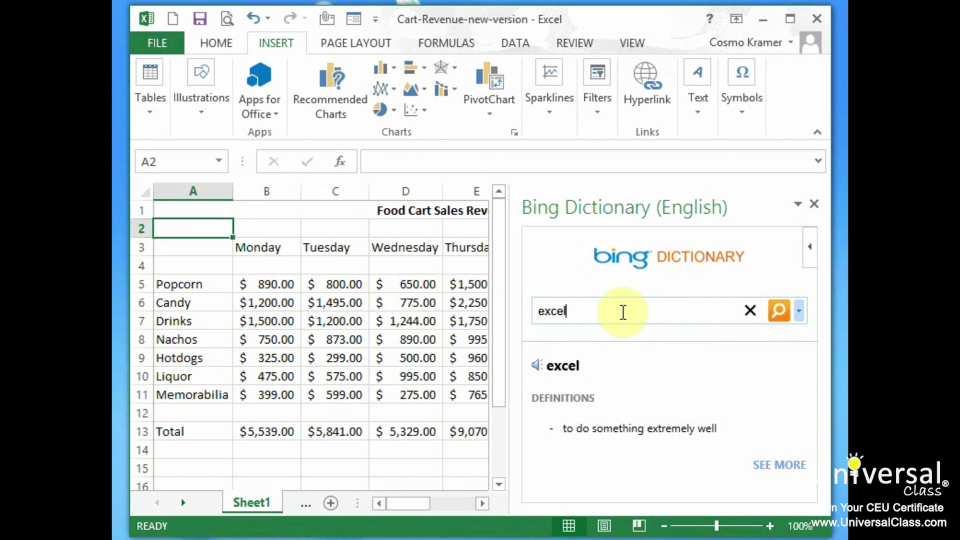
pyautogui.click(264, 113)
pyautogui.click(302, 198)
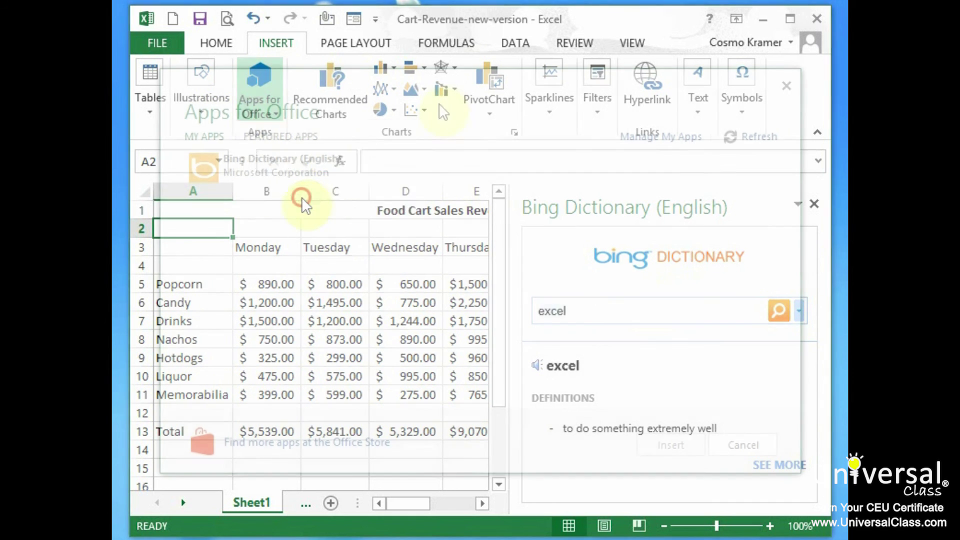
pyautogui.click(393, 448)
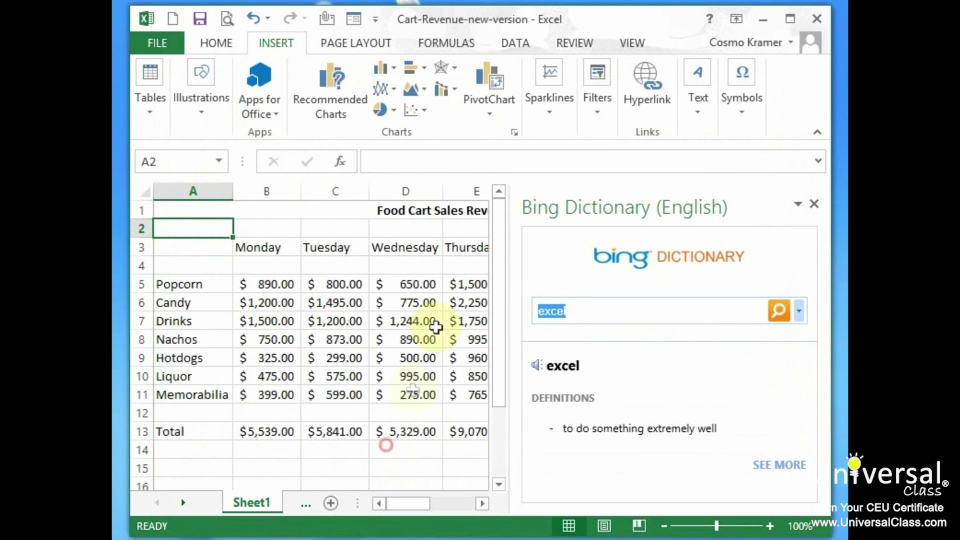